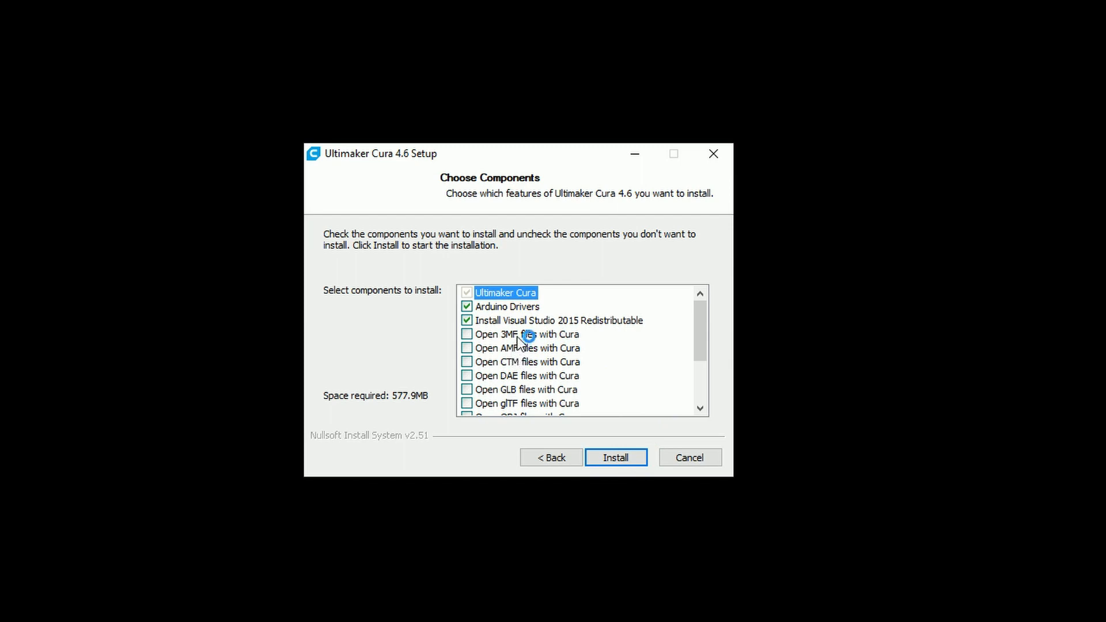
Include the 3MF, AMF, CTM, DAE, GLB, glTF, OBJ, PLY, X3D, ZAE and GCODE file associations among the components to install
left_click(518, 336)
left_click(518, 348)
left_click(514, 363)
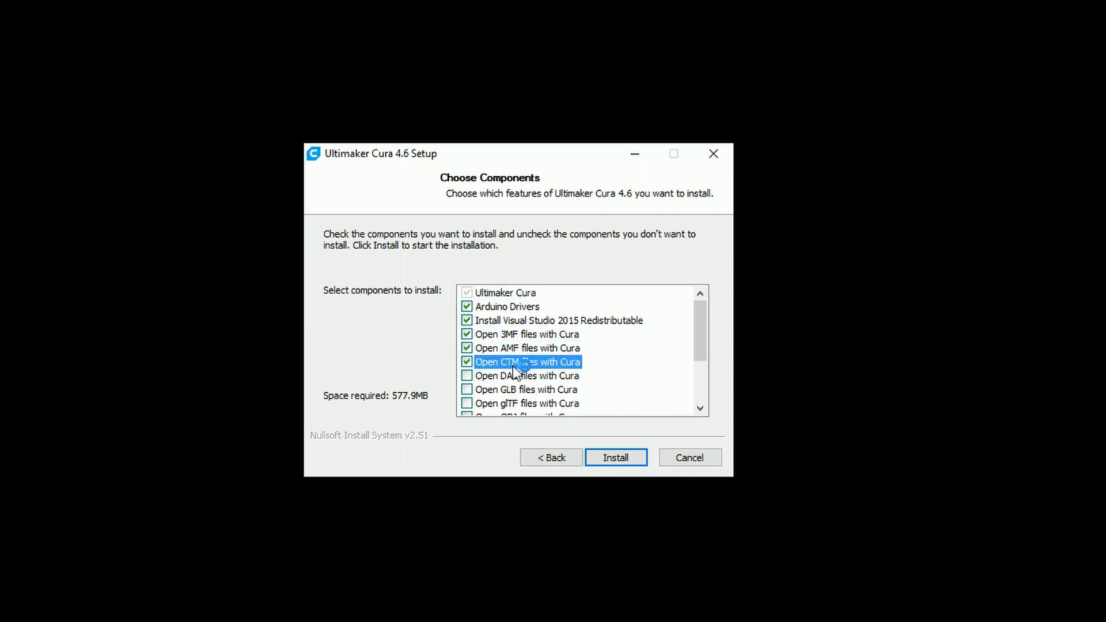
left_click(513, 376)
left_click(512, 390)
left_click(512, 404)
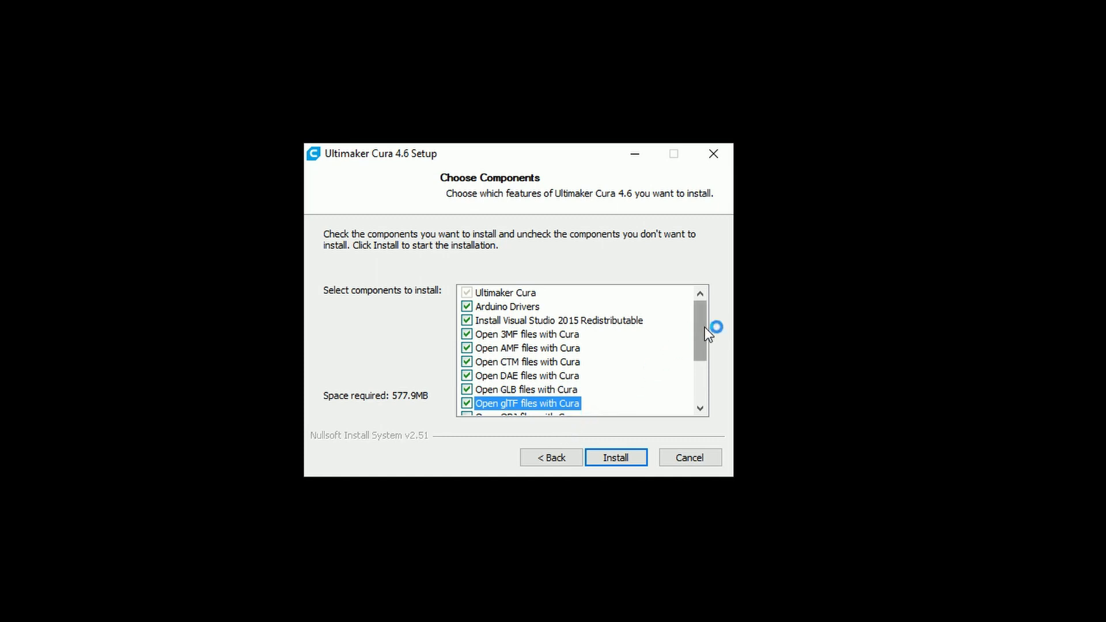
left_click_drag(705, 328, 699, 363)
left_click(535, 348)
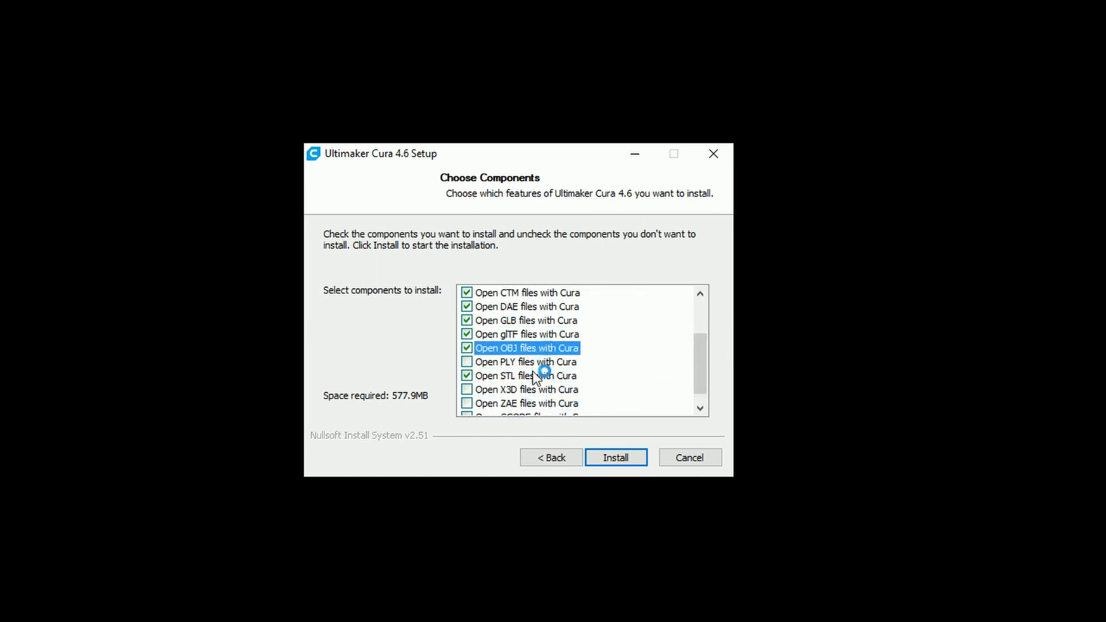
left_click(535, 362)
left_click(526, 390)
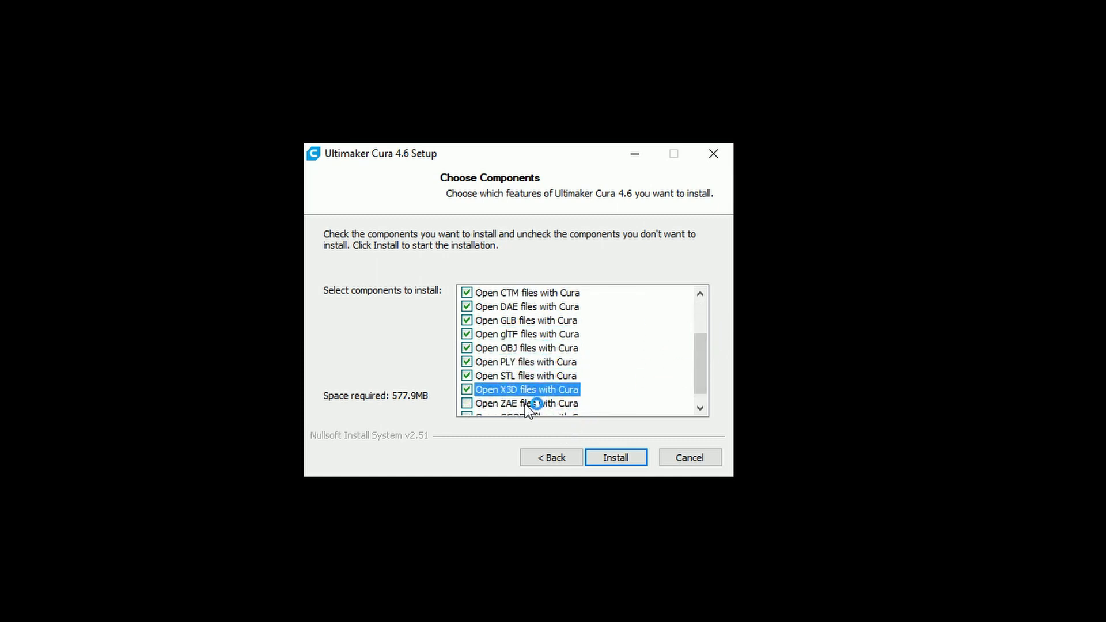
left_click(525, 403)
left_click(700, 395)
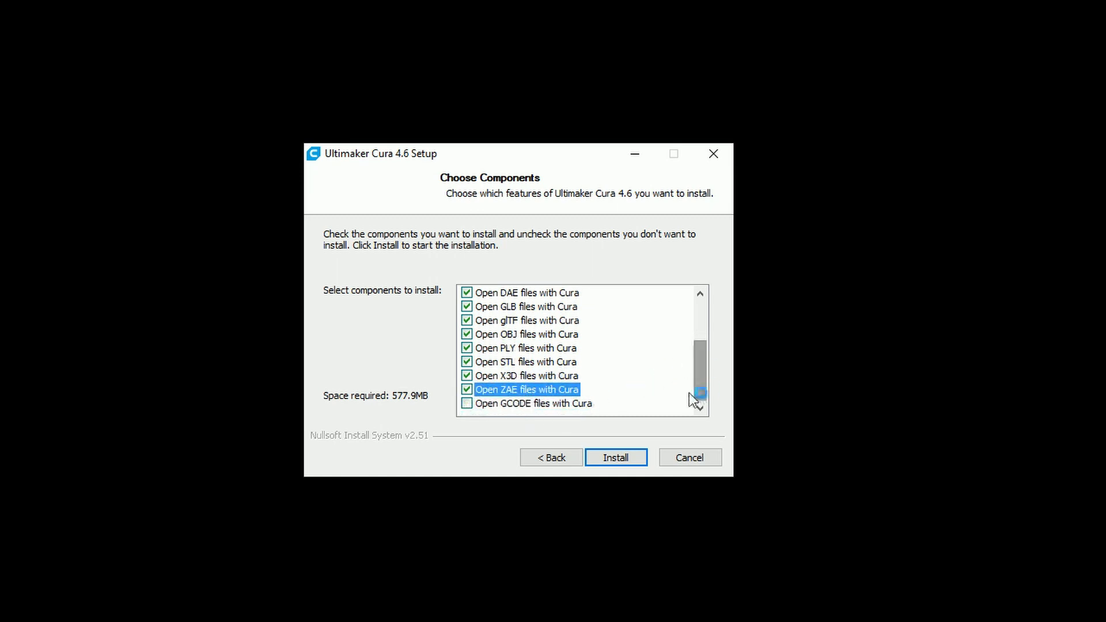
left_click(562, 405)
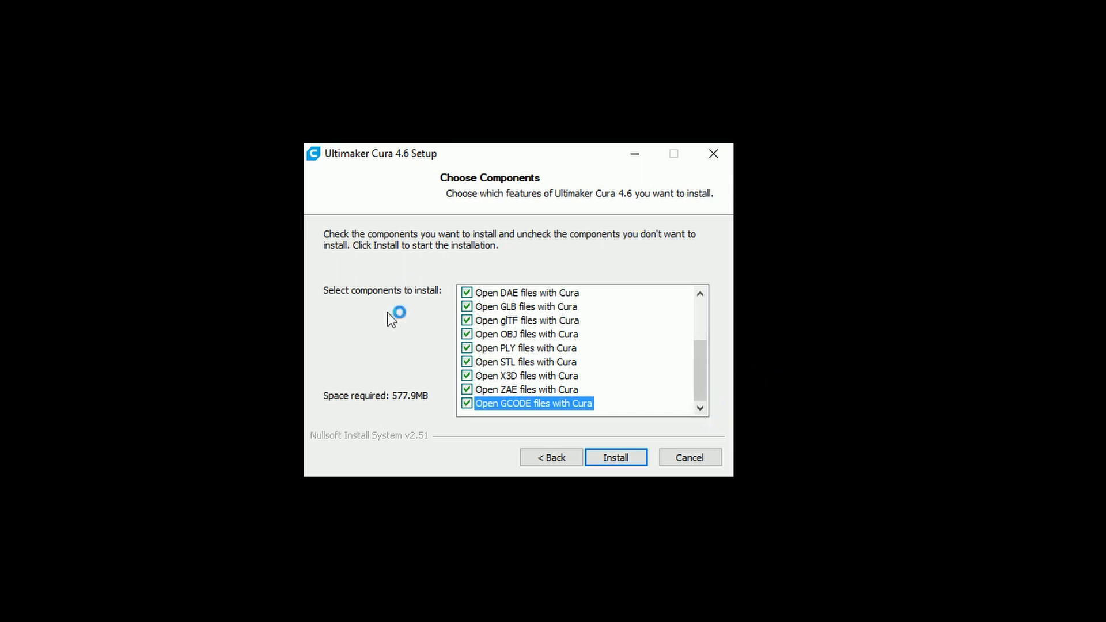
Install Ultimaker Cura 4.6 with the chosen components, then finish the setup wizard with the program set to run
left_click(610, 458)
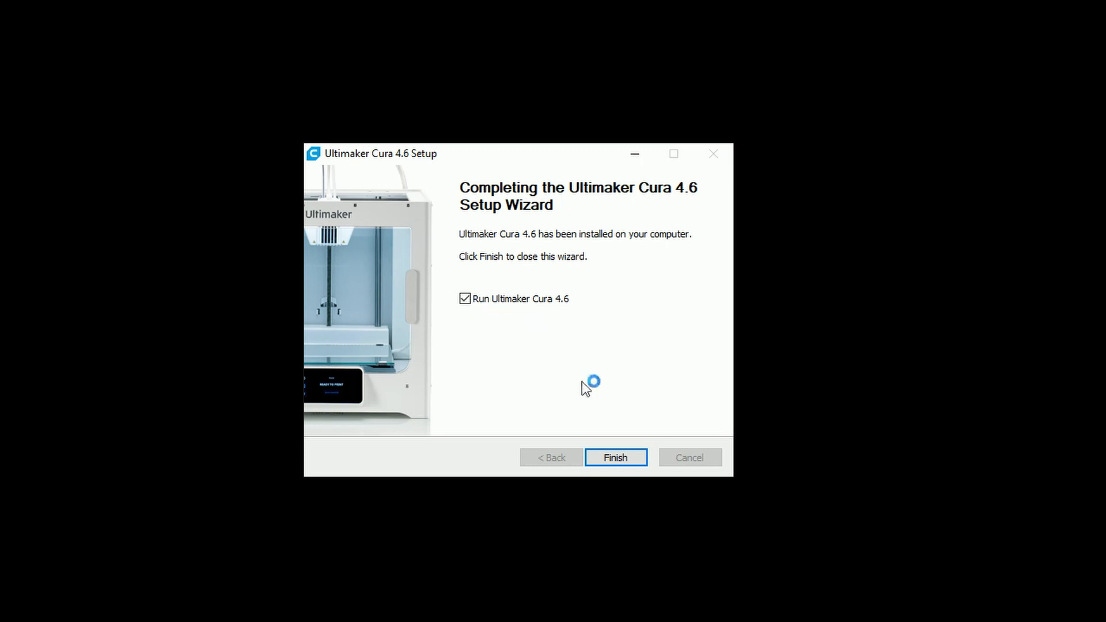
left_click(620, 461)
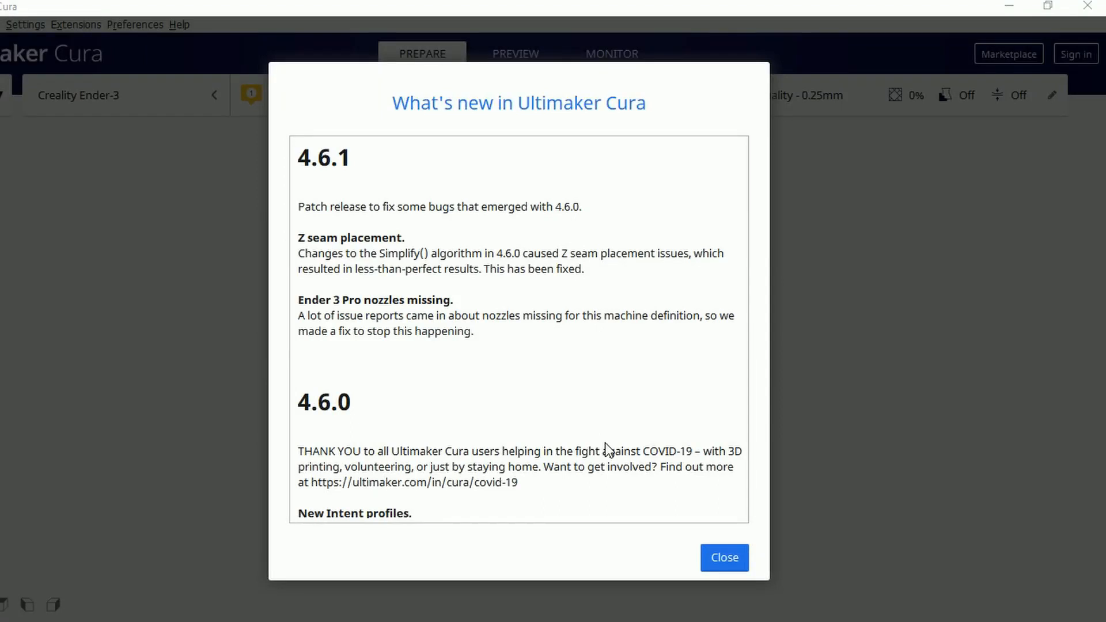
left_click(1049, 8)
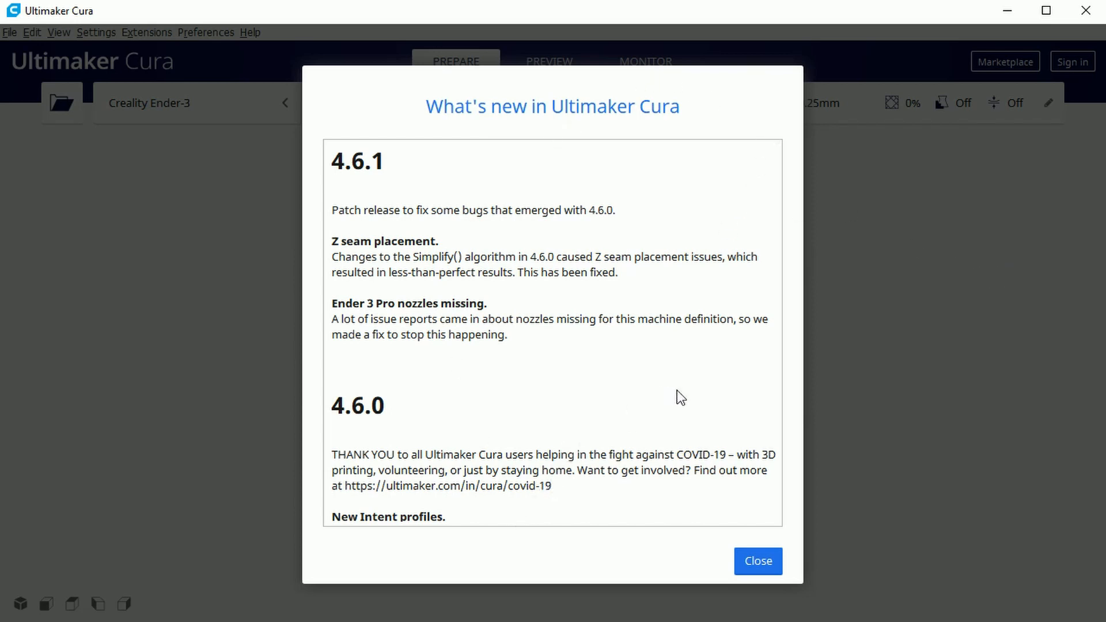
Read through the What's new release notes, from version 4.6.1 down to the 4.5.0 entries
scroll(682, 398, "down", 5)
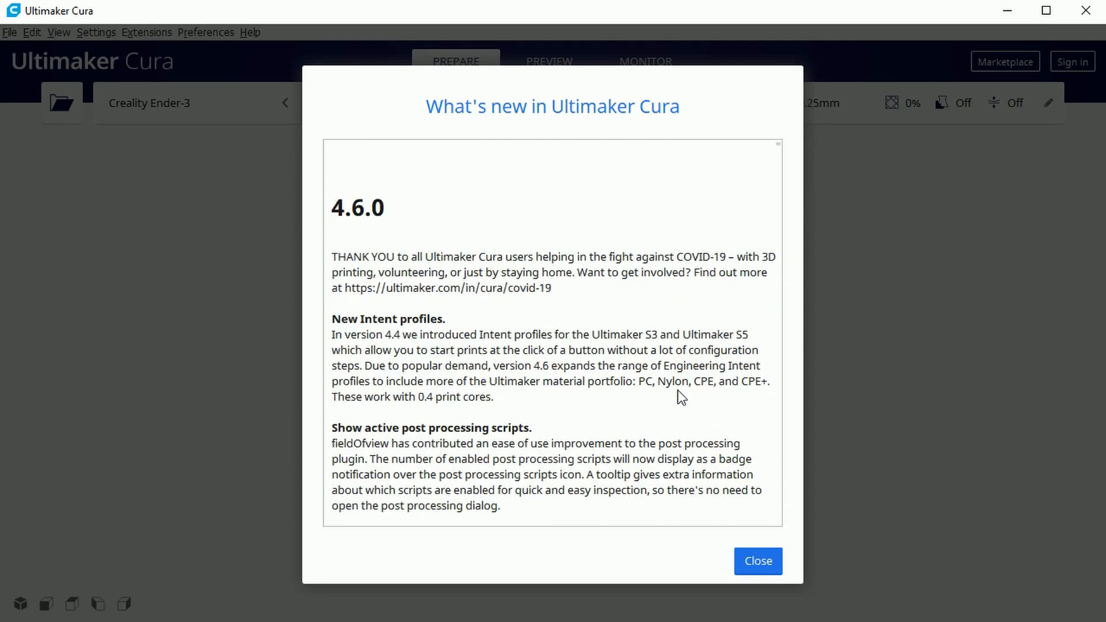
scroll(682, 397, "down", 10)
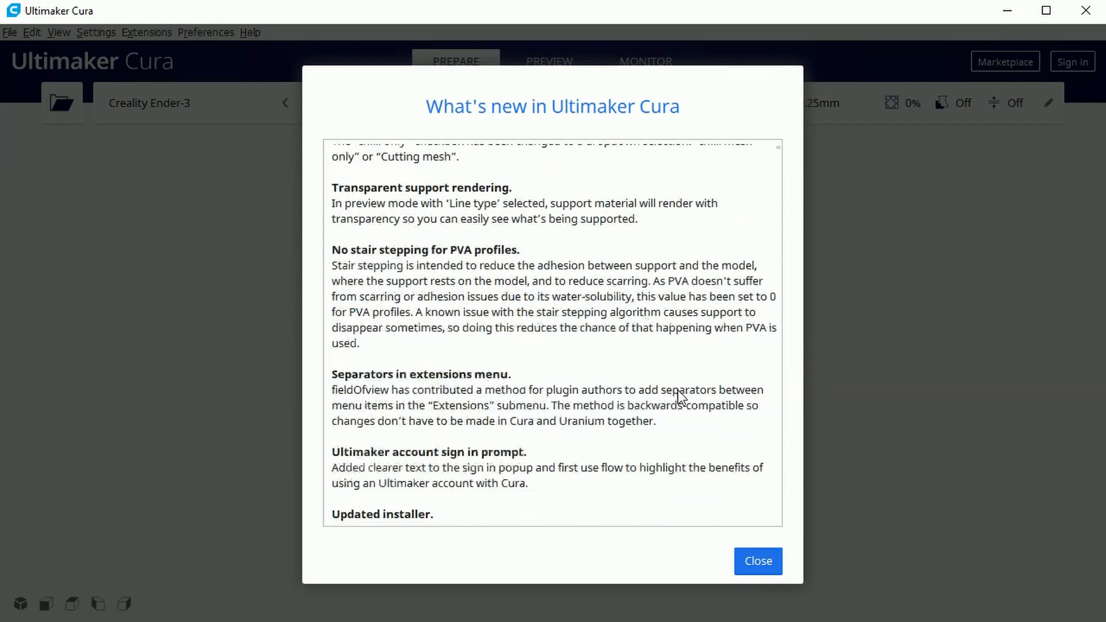
scroll(678, 390, "down", 8)
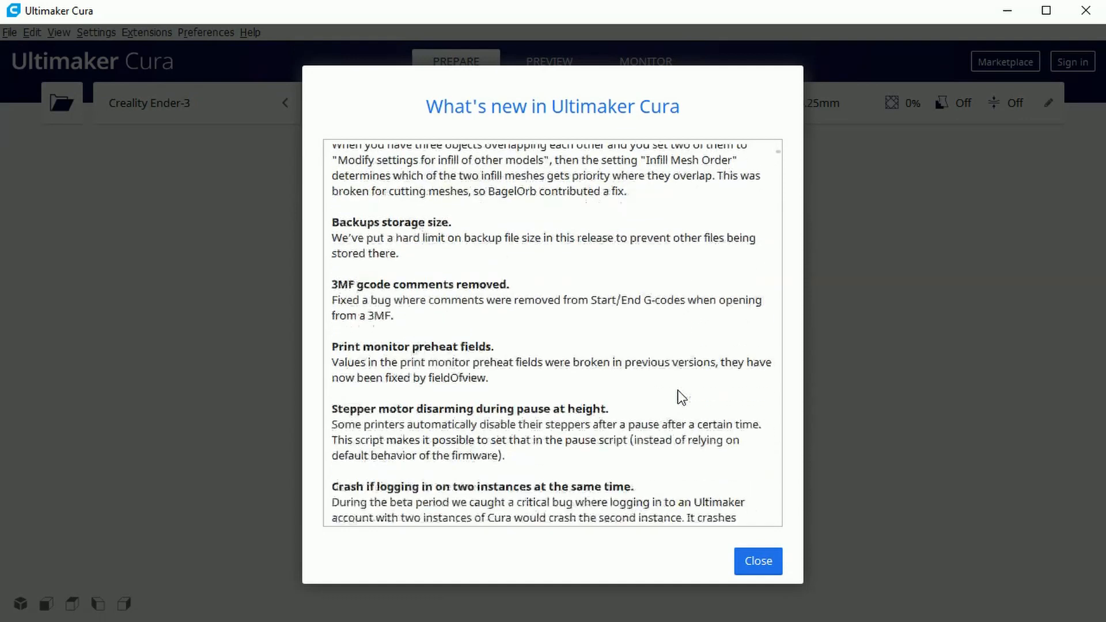
scroll(681, 397, "down", 8)
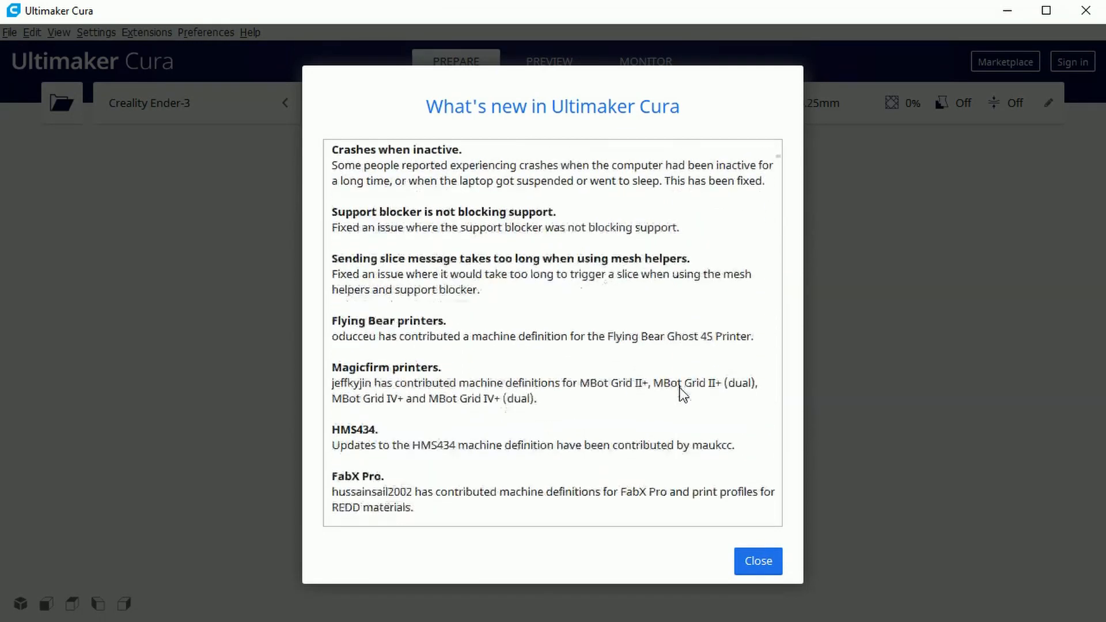
scroll(682, 396, "down", 7)
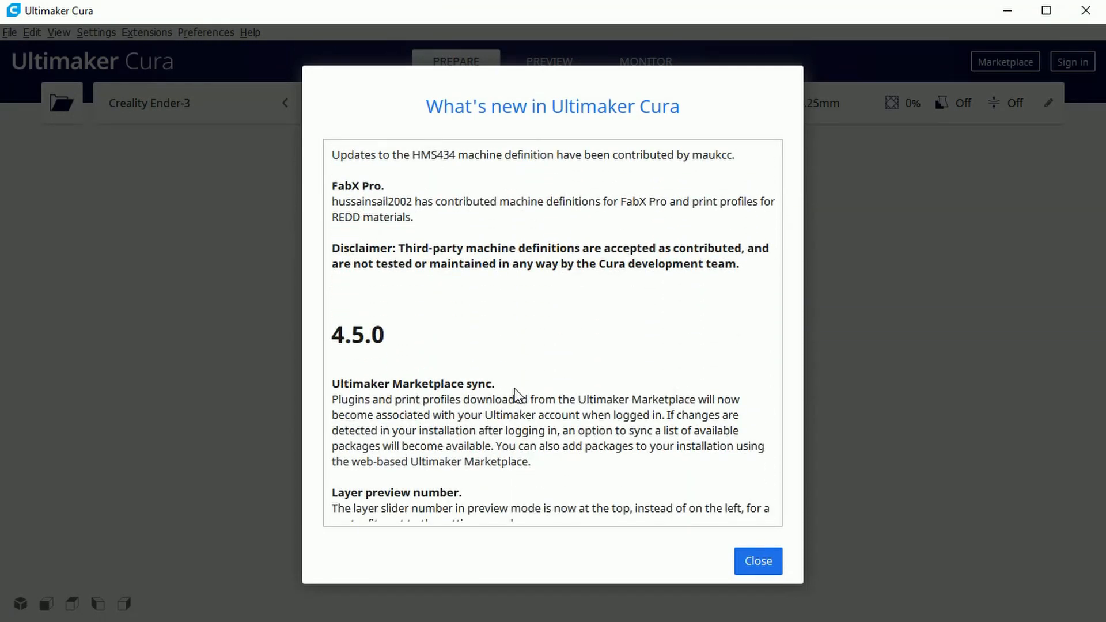
scroll(581, 401, "down", 10)
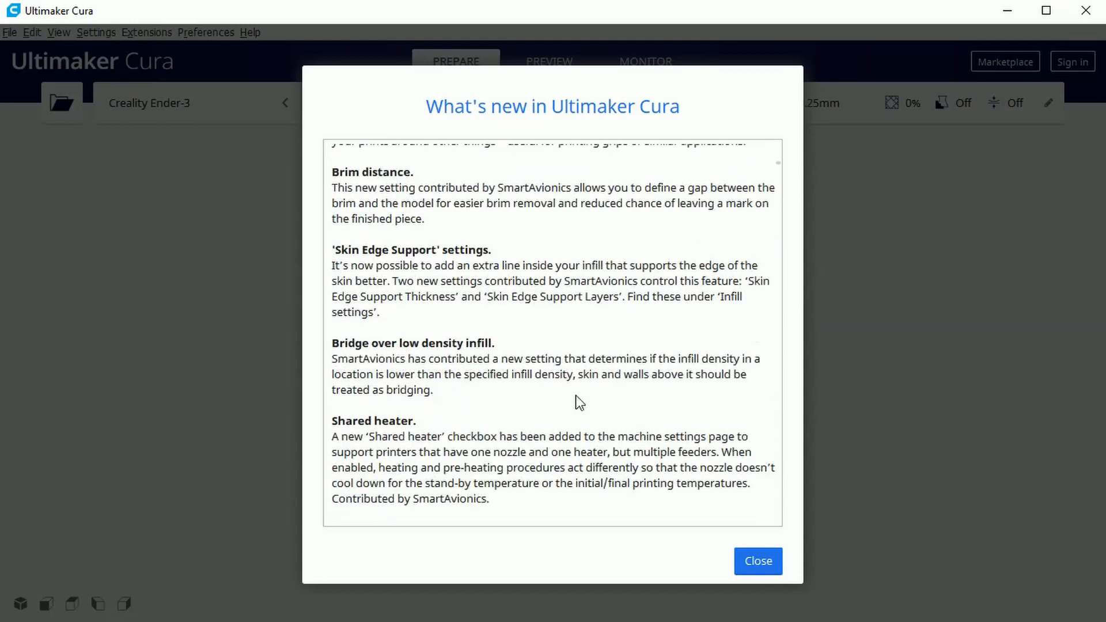
scroll(580, 403, "down", 6)
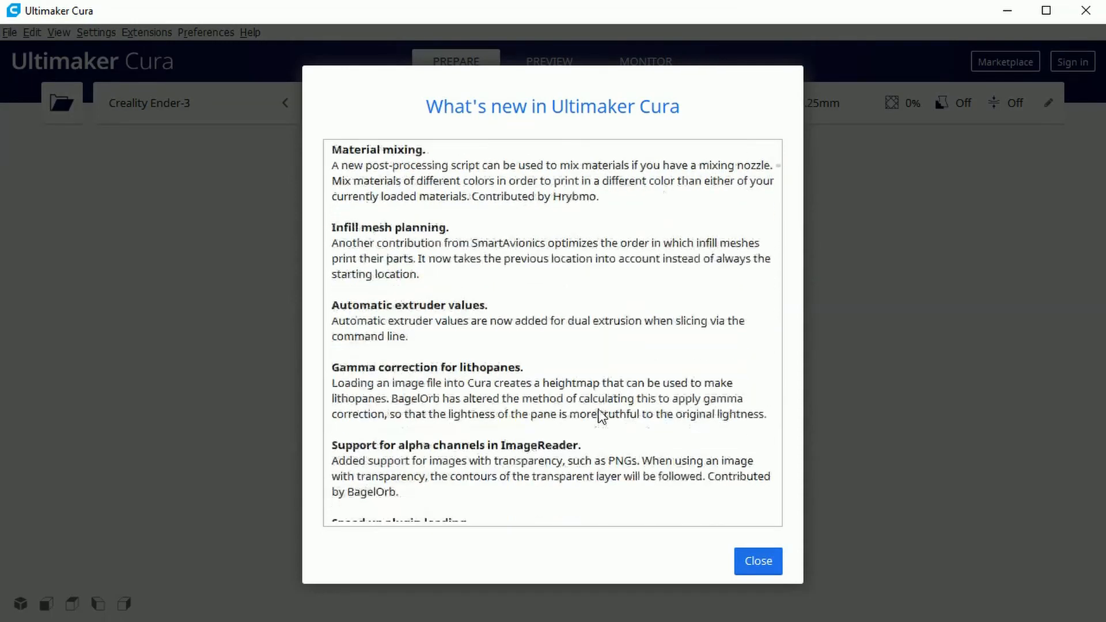
scroll(599, 414, "down", 1)
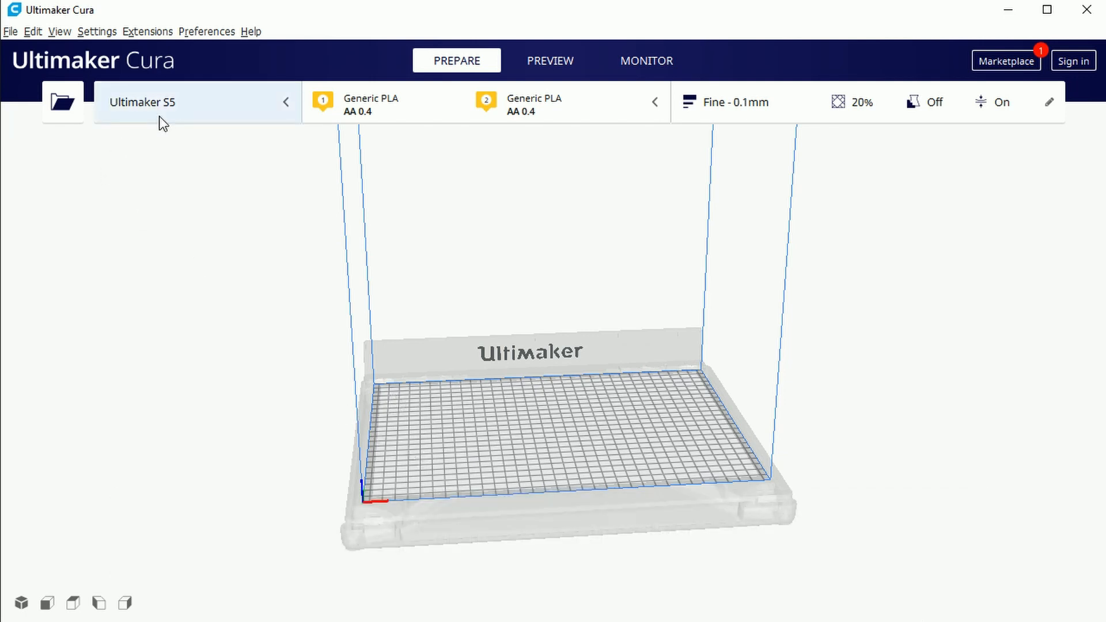
Add the Creality Ender-3 from the Creality3D models as a non-networked printer, keeping the printer name Creality Ender-3
left_click(194, 107)
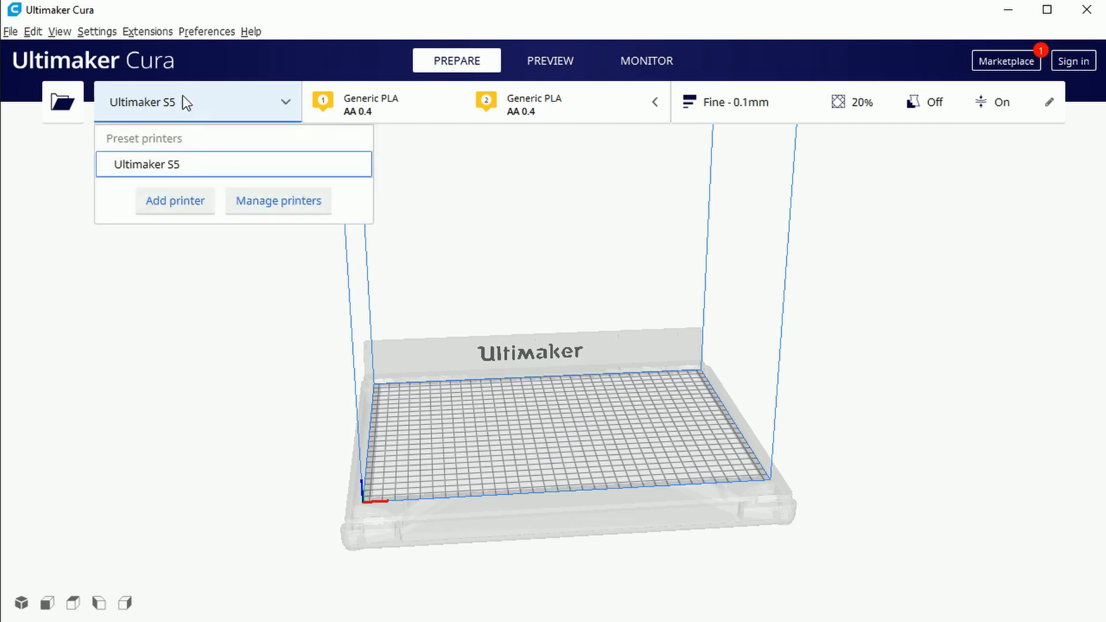
left_click(176, 202)
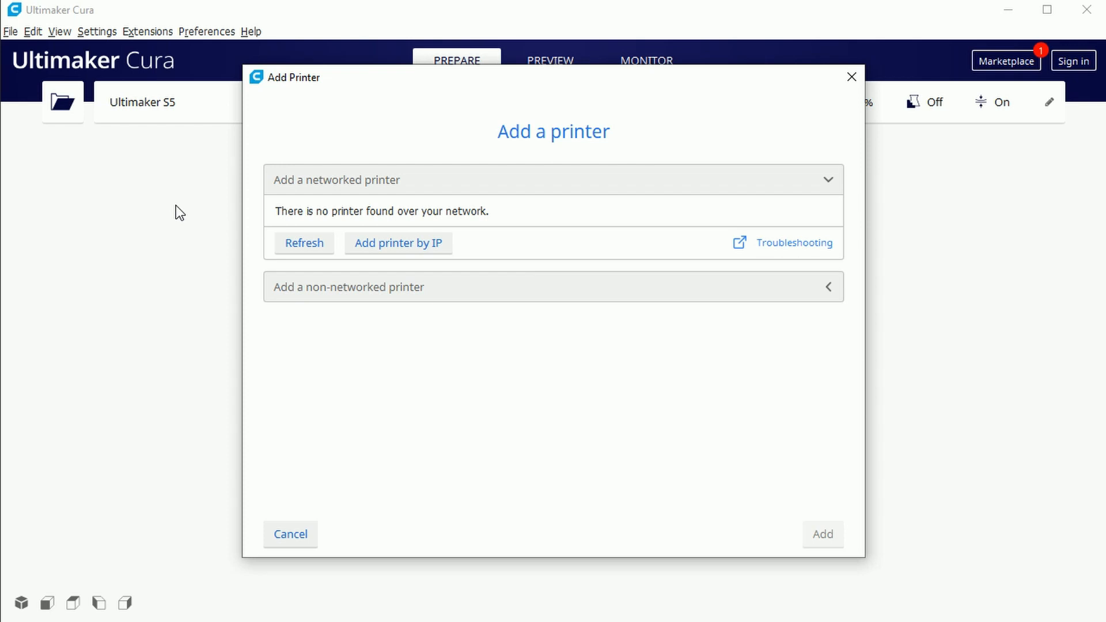
left_click(570, 293)
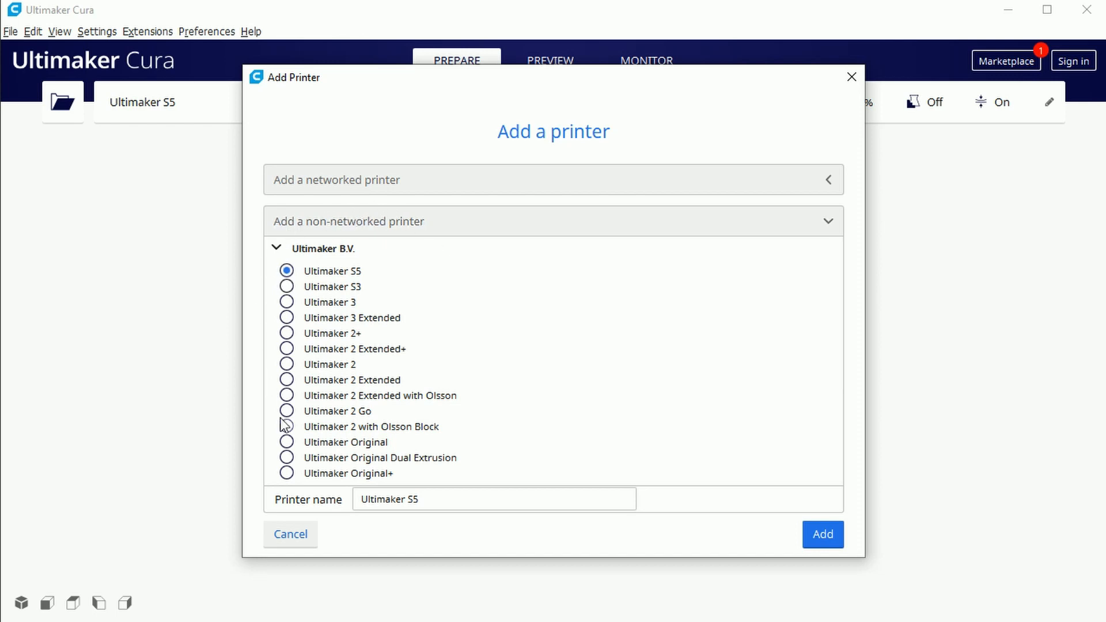
scroll(716, 369, "down", 1)
scroll(715, 368, "down", 5)
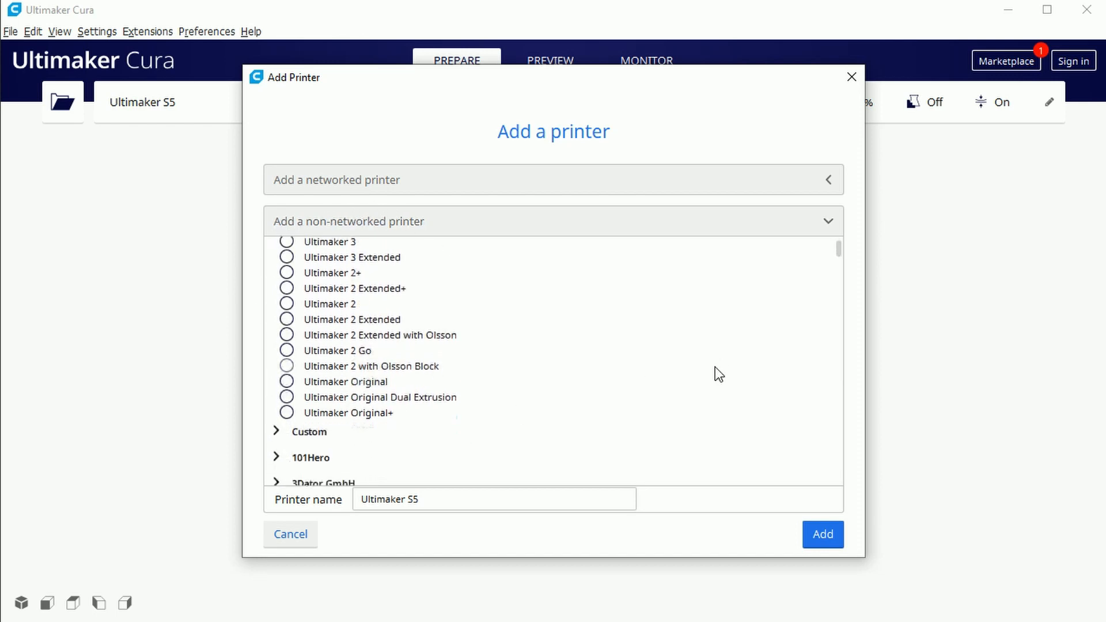
scroll(713, 369, "down", 6)
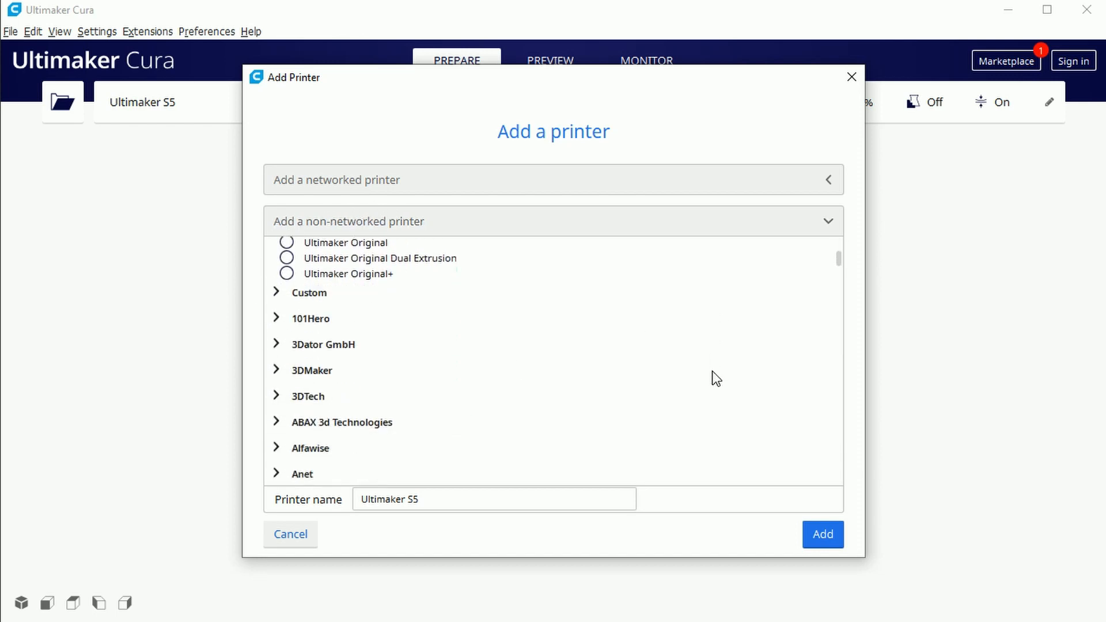
scroll(711, 384, "down", 9)
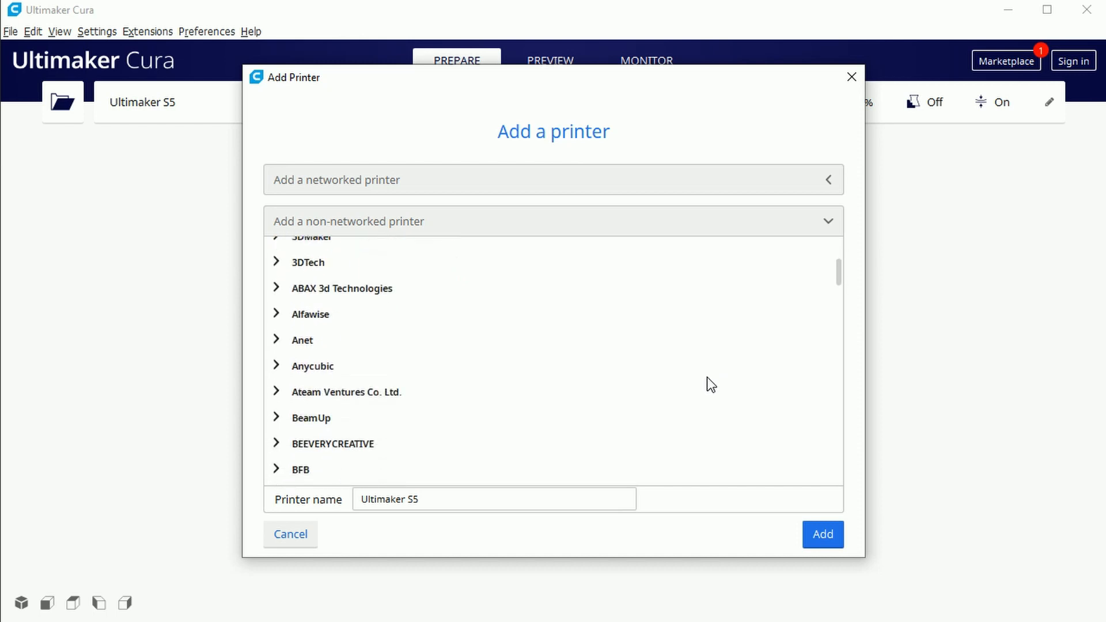
scroll(710, 383, "down", 1)
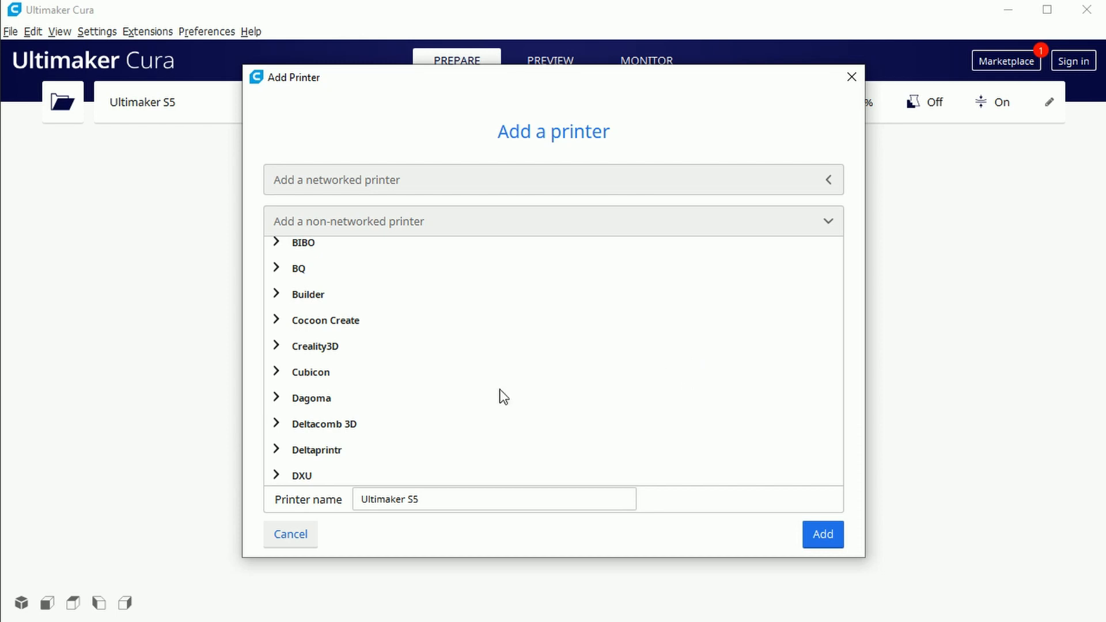
left_click(277, 348)
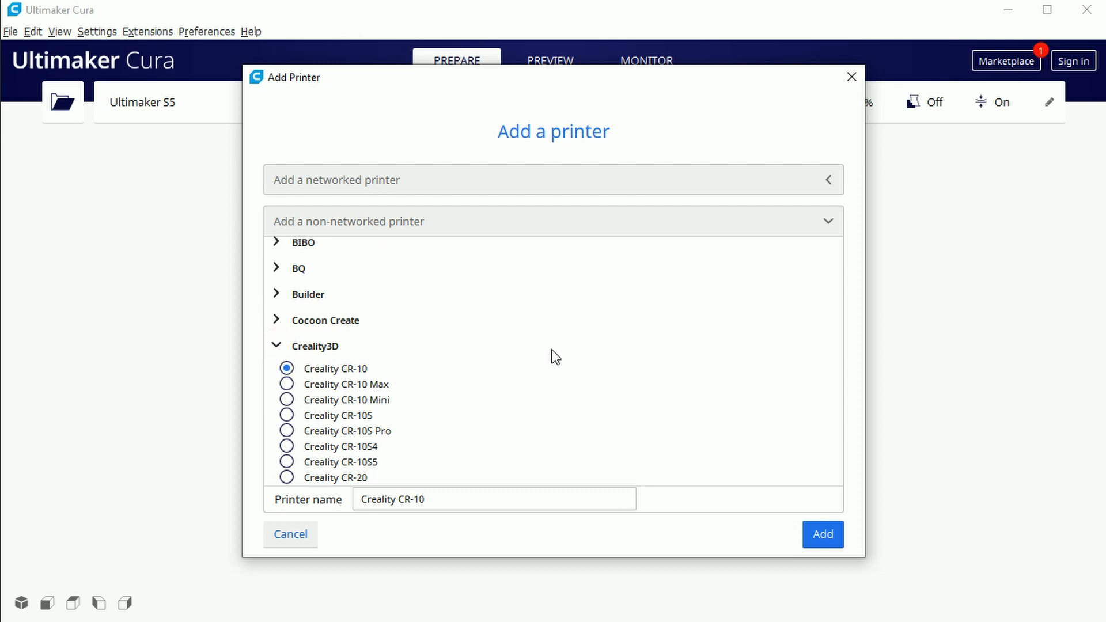
scroll(555, 357, "down", 3)
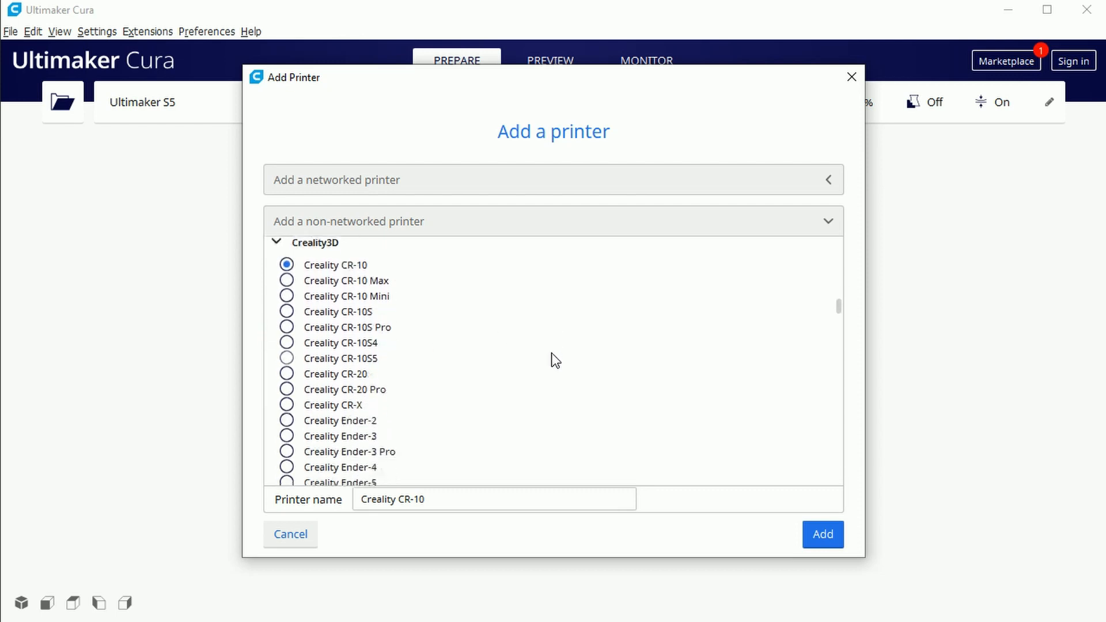
left_click(289, 438)
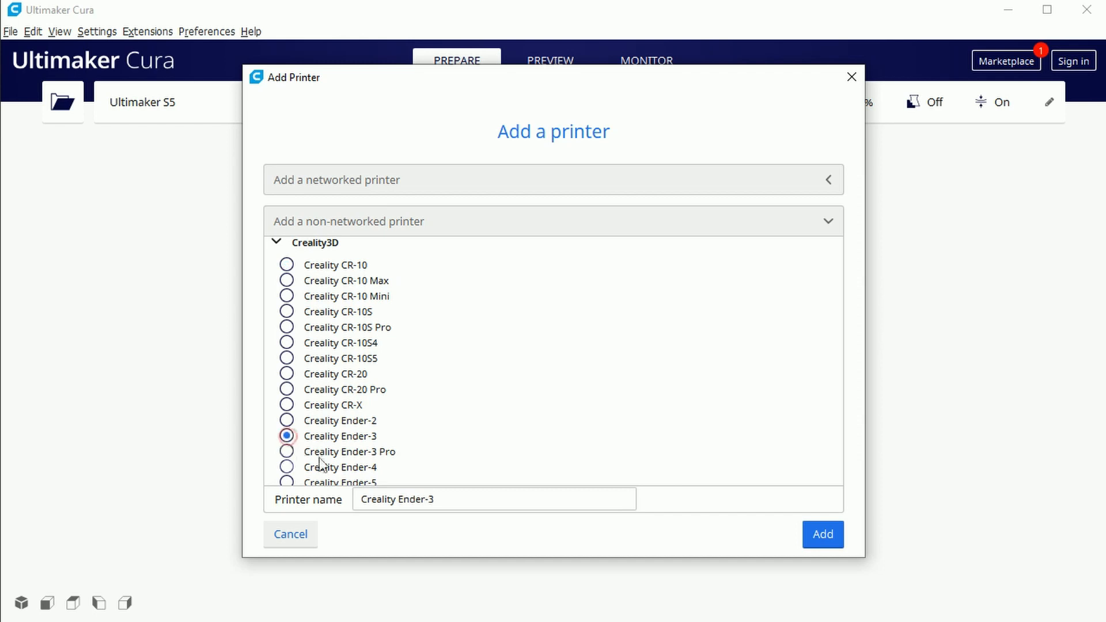
left_click(823, 534)
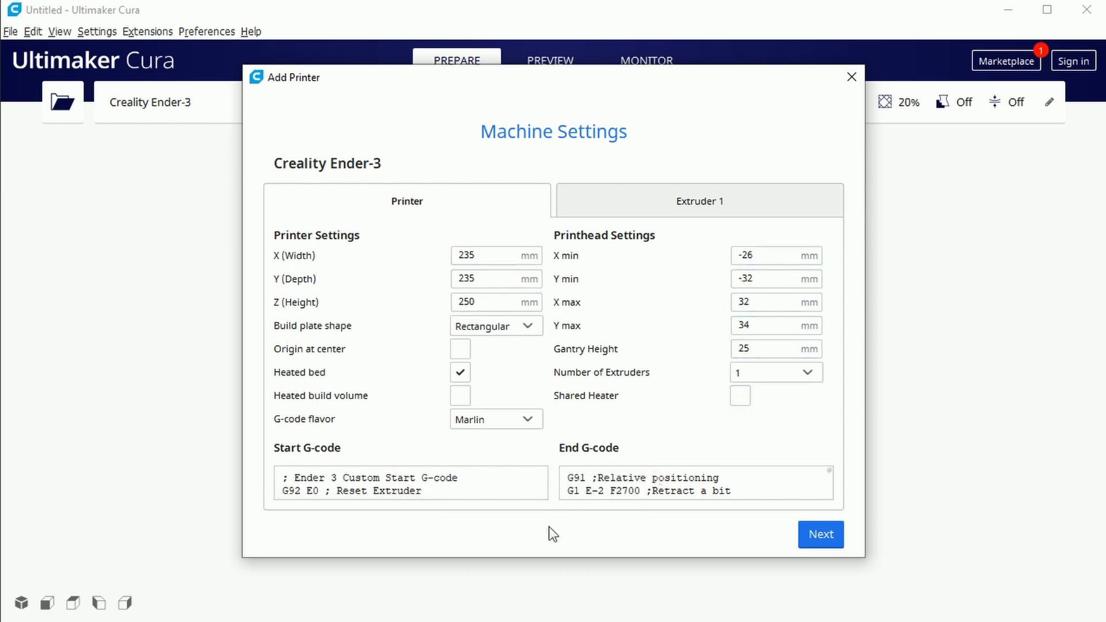
Review the Ender-3's Extruder 1 and printer machine settings, and accept them without changes
left_click(683, 208)
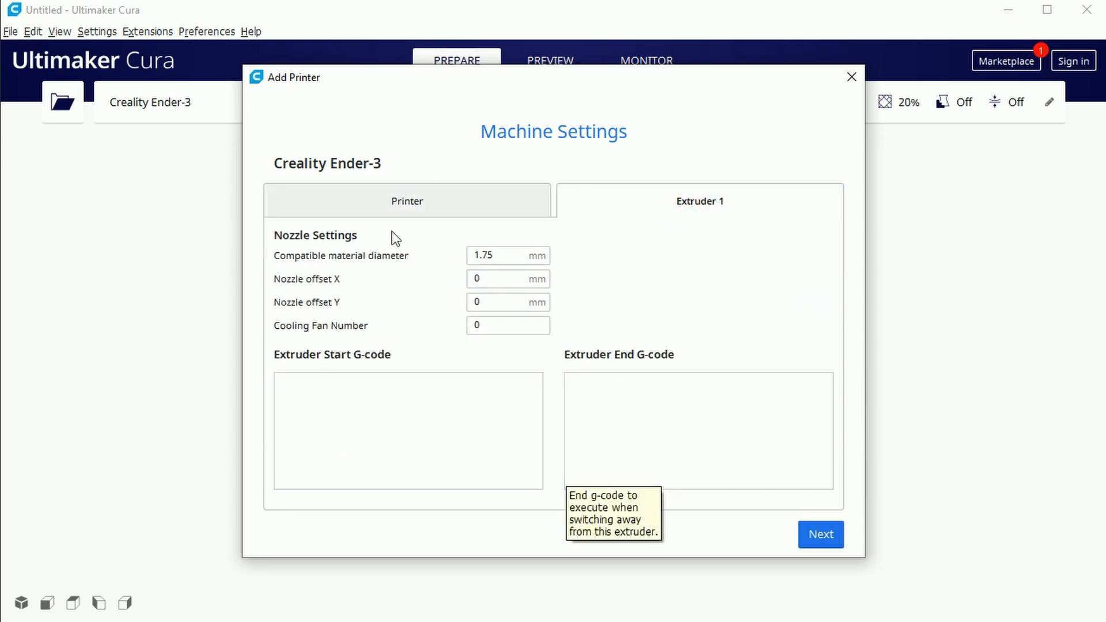
left_click(378, 203)
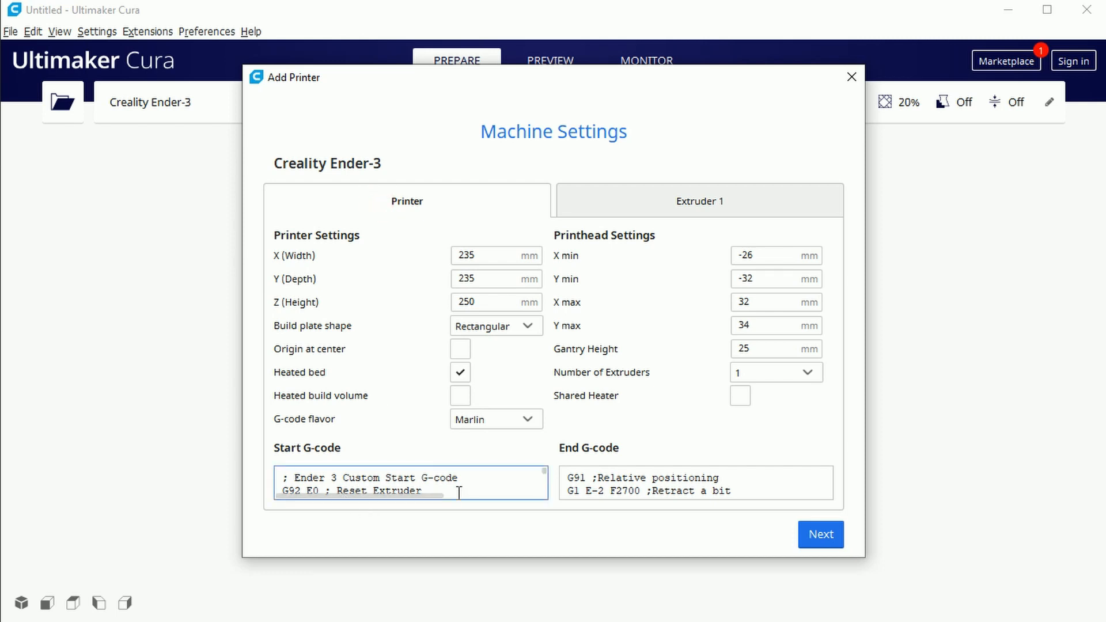
left_click(821, 535)
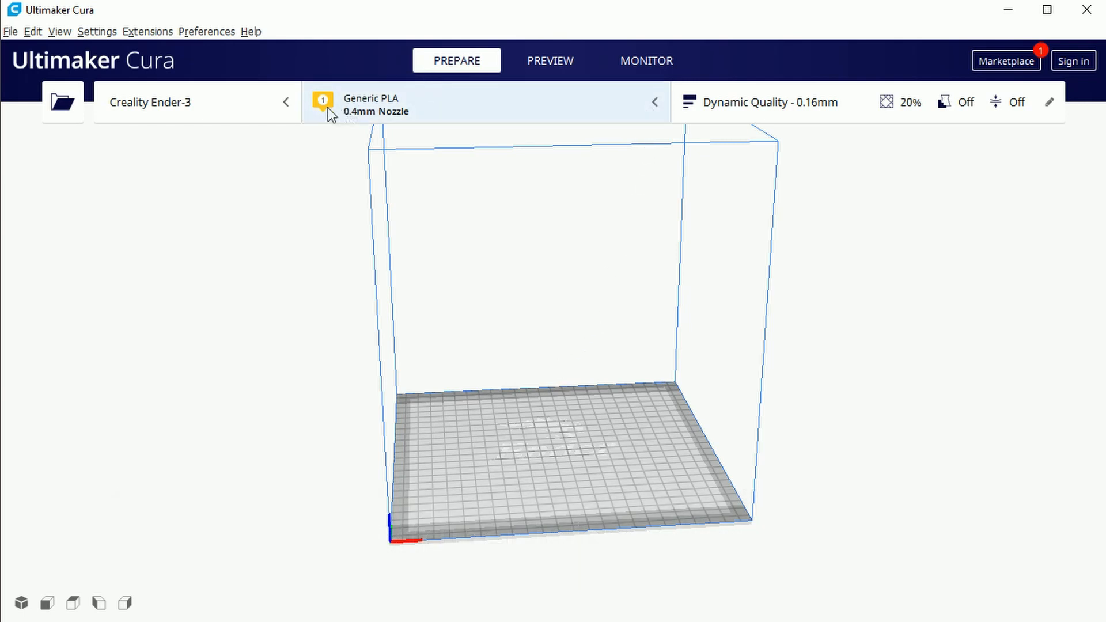
Check the available materials and nozzle sizes, keeping PLA and the 0.4mm Nozzle
left_click(658, 102)
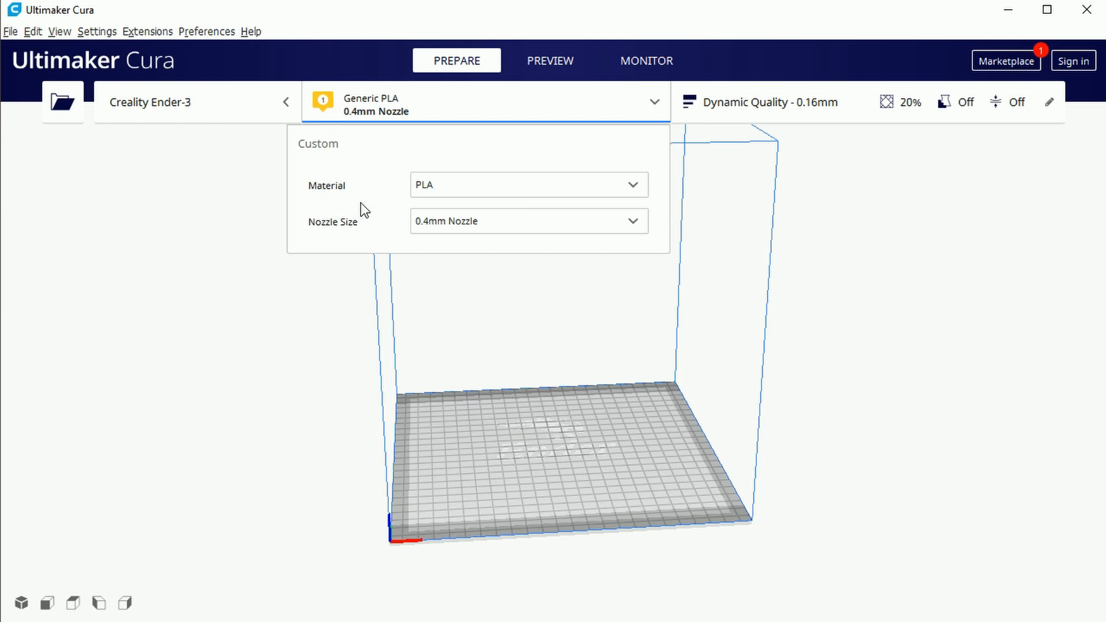
left_click(636, 186)
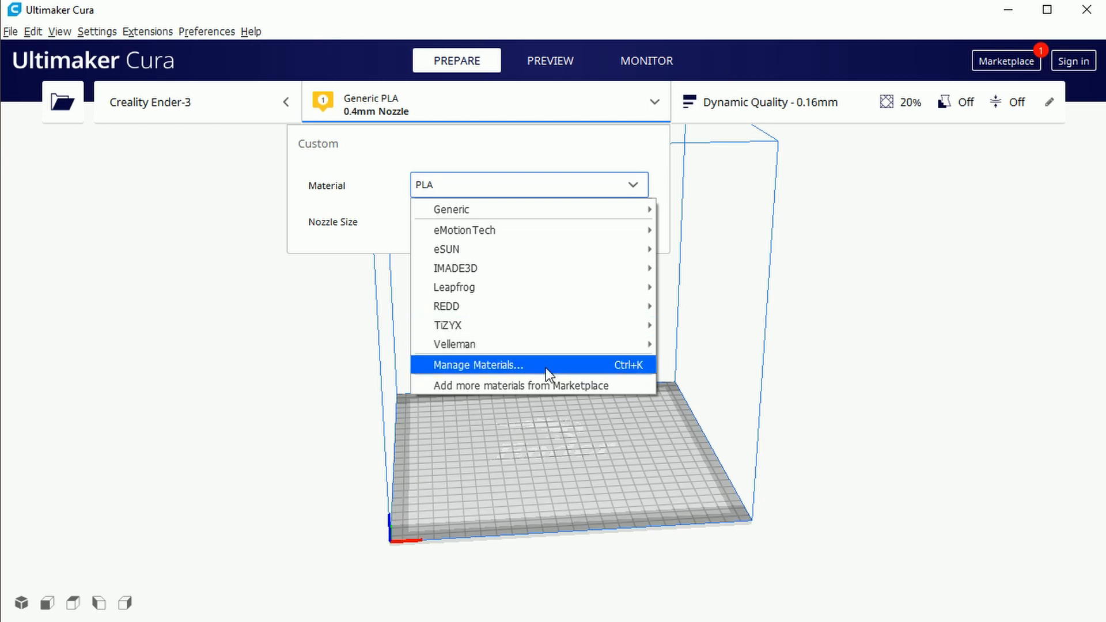
left_click(361, 246)
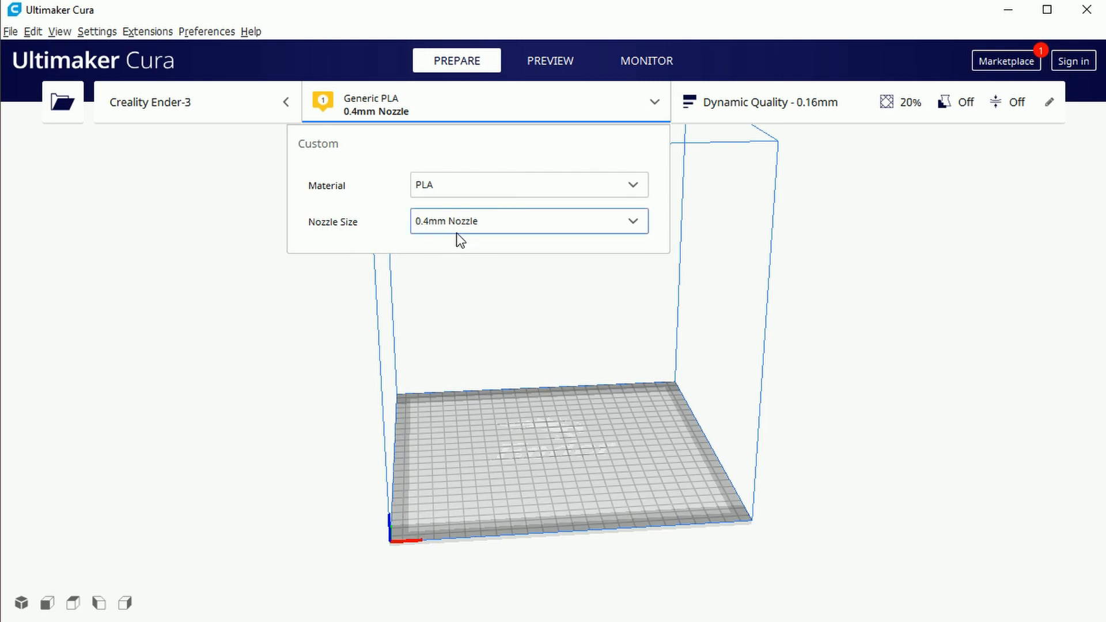
left_click(635, 223)
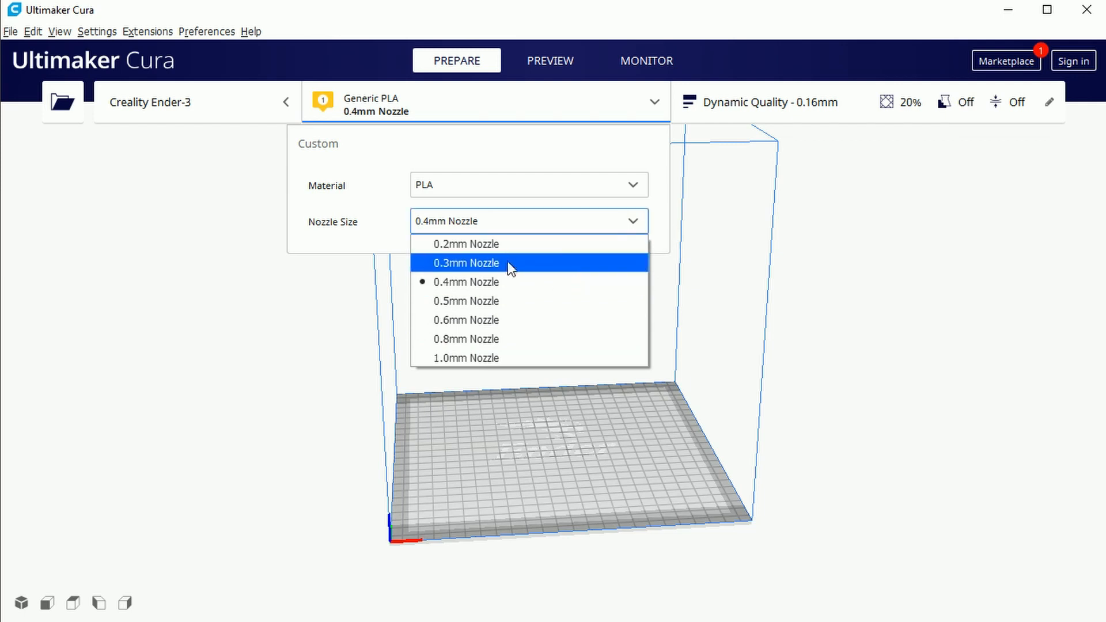
left_click(487, 282)
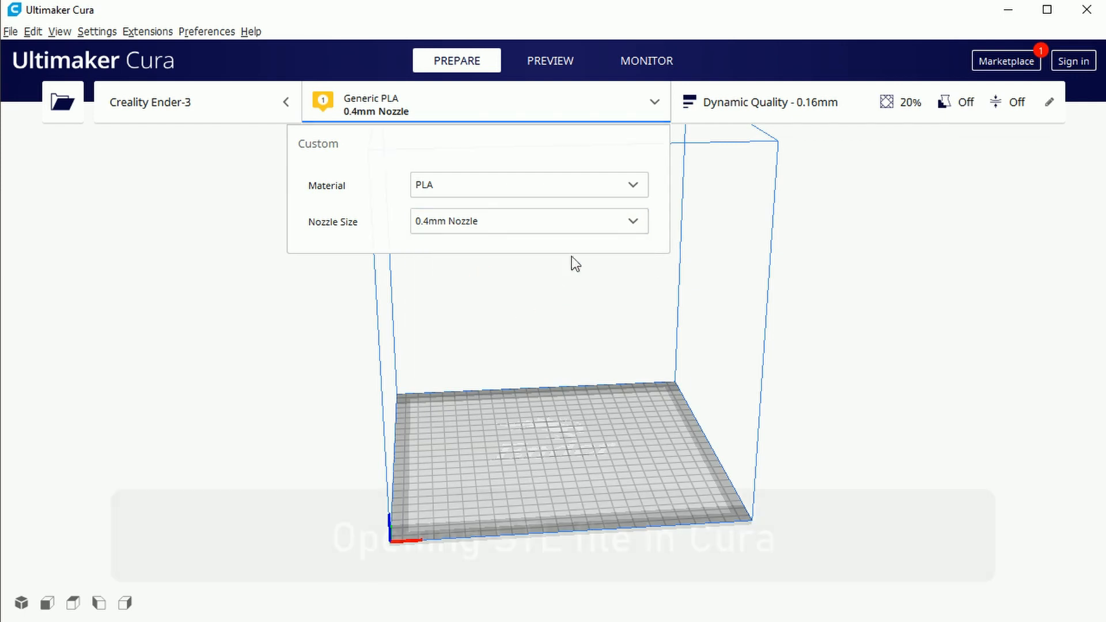
left_click(571, 257)
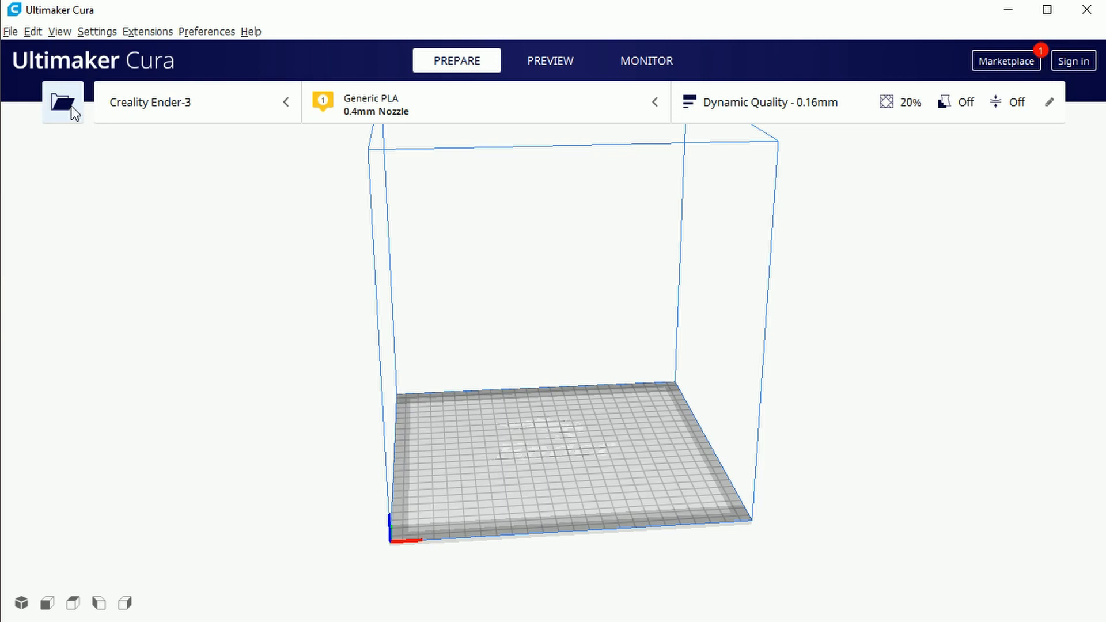
Load the Benchy-Wave model file from the desktop onto the build plate
left_click(1008, 10)
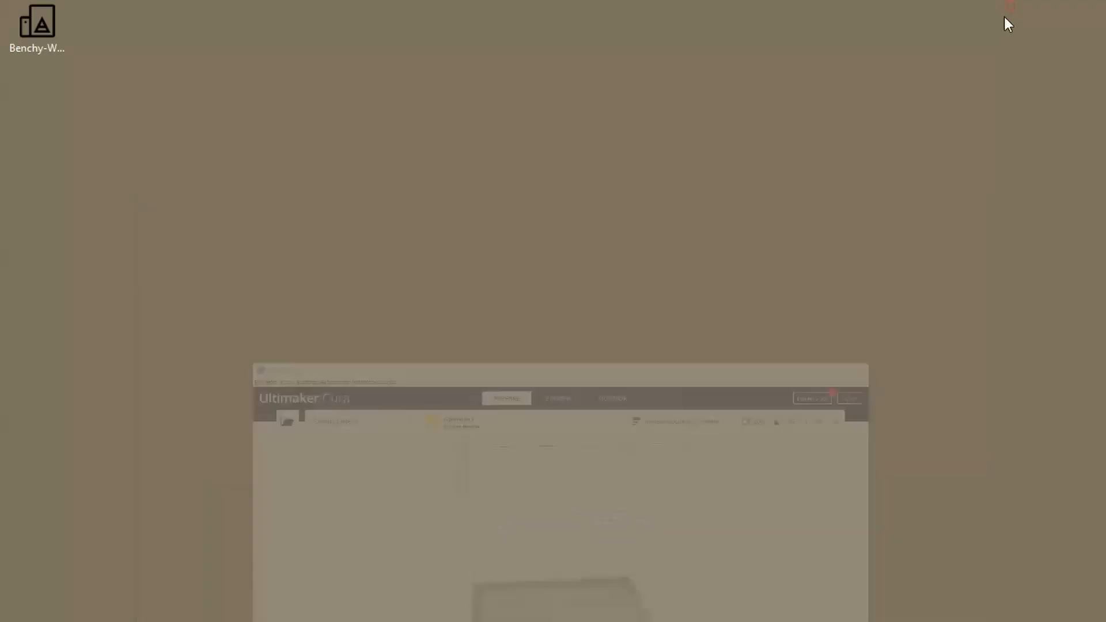
left_click_drag(43, 25, 541, 465)
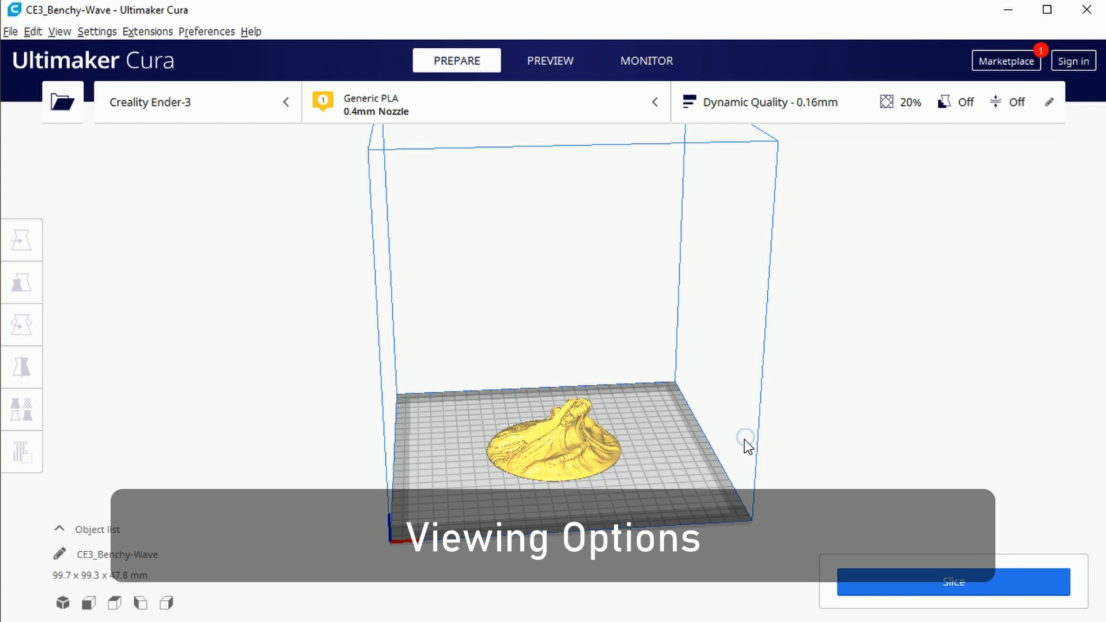
Examine the wave model on the build plate from a raised angle, both closer up and farther away
right_click_drag(744, 440, 699, 481)
scroll(632, 505, "up", 5)
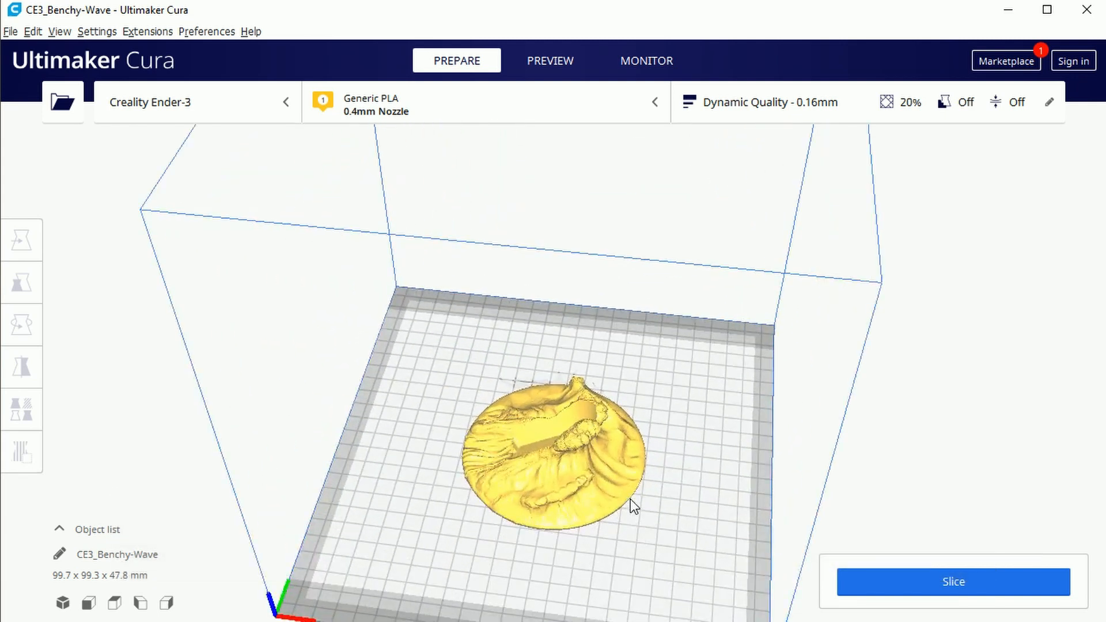
scroll(632, 505, "down", 5)
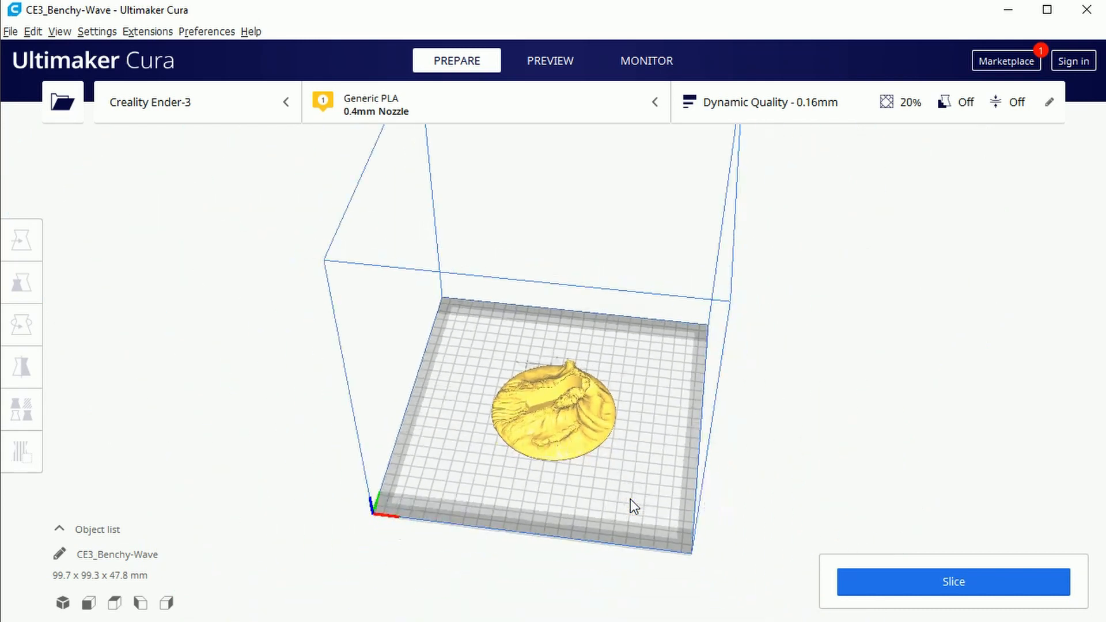
scroll(632, 506, "up", 5)
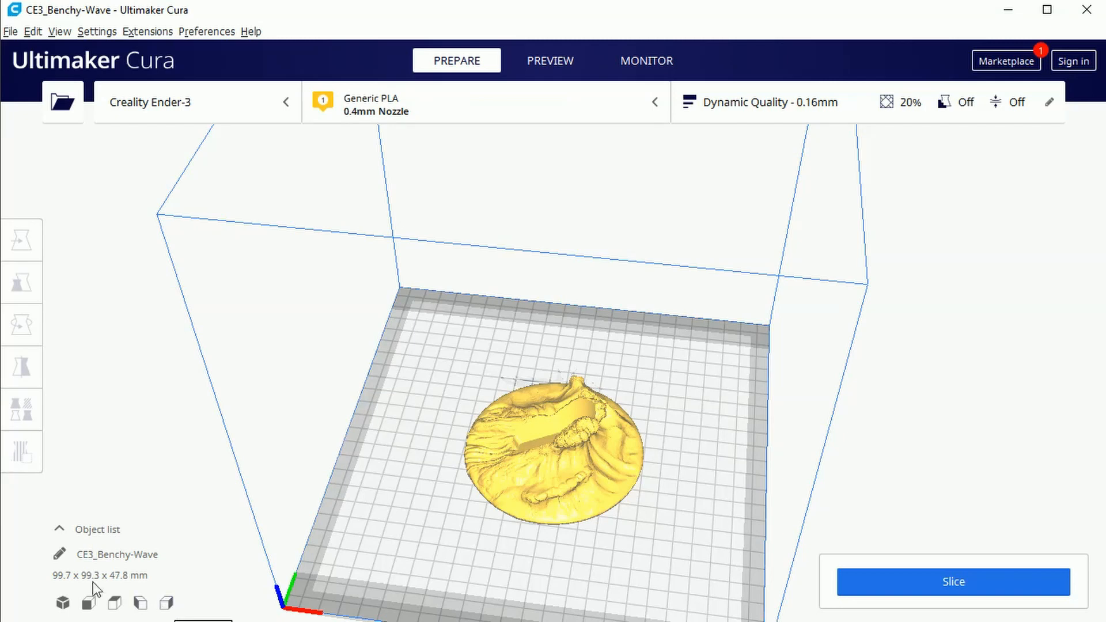
Inspect the model in the 3D, front, top, left and right views, finishing with a closer look from above
left_click(62, 603)
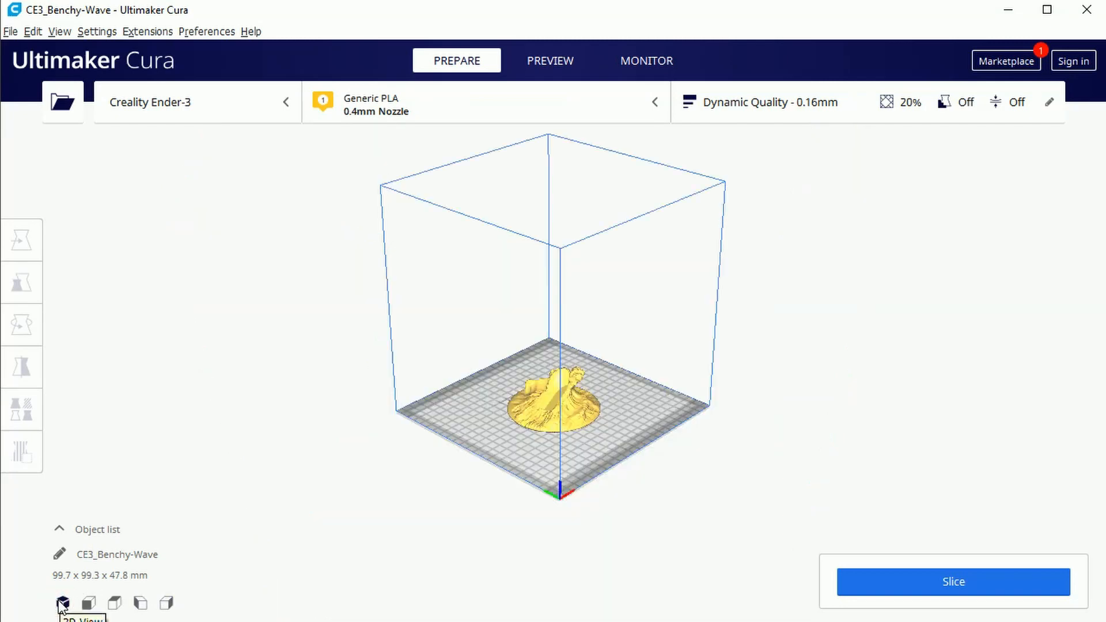
left_click(89, 603)
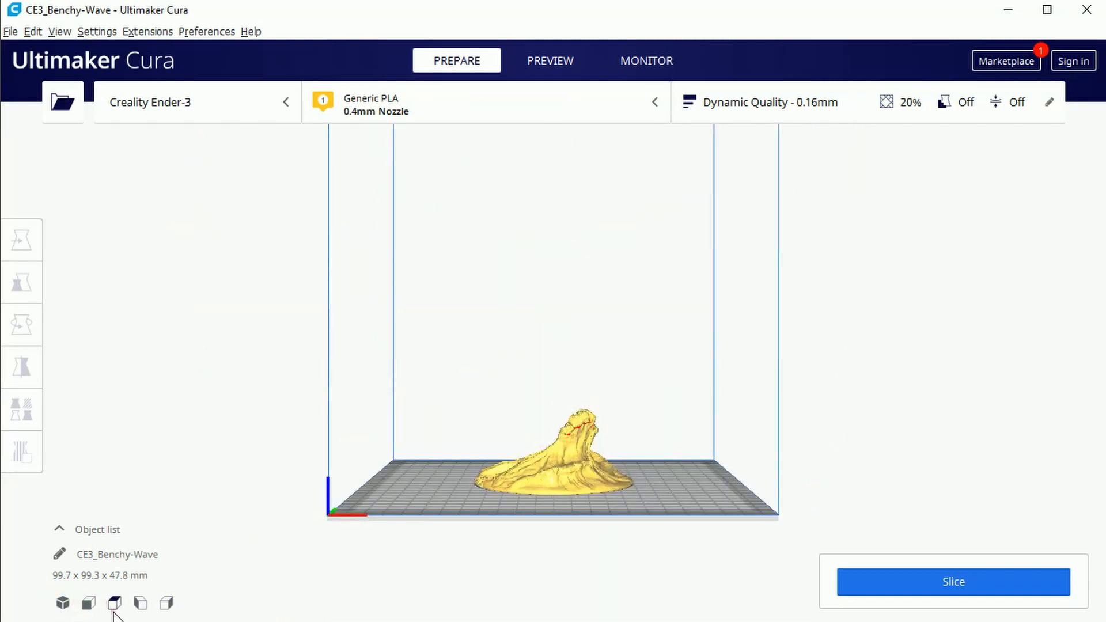
left_click(114, 603)
left_click(140, 604)
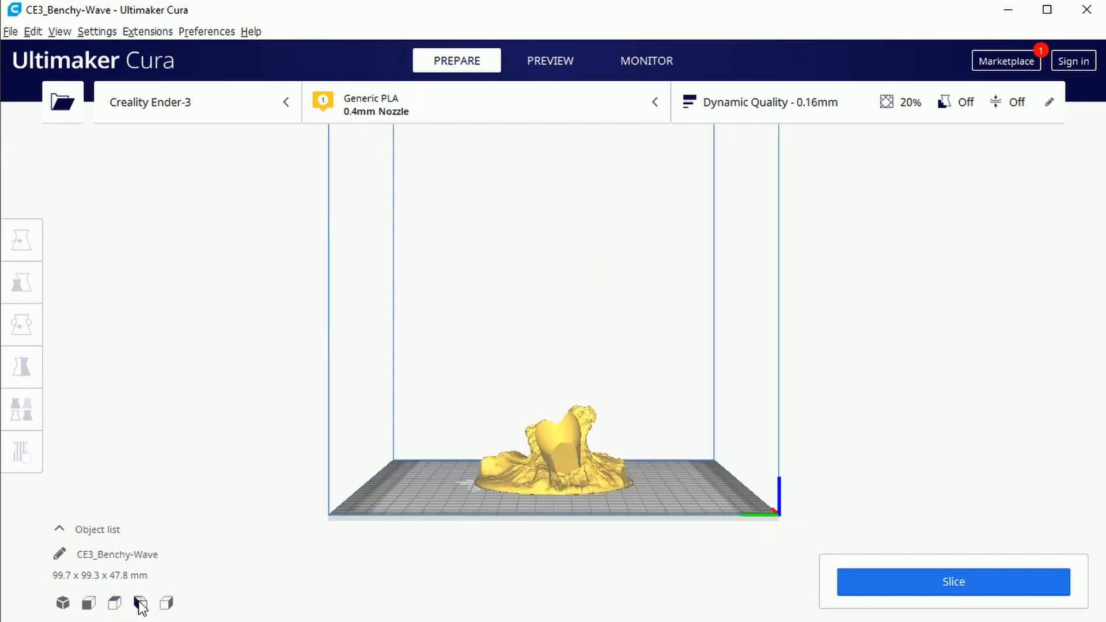
left_click(166, 604)
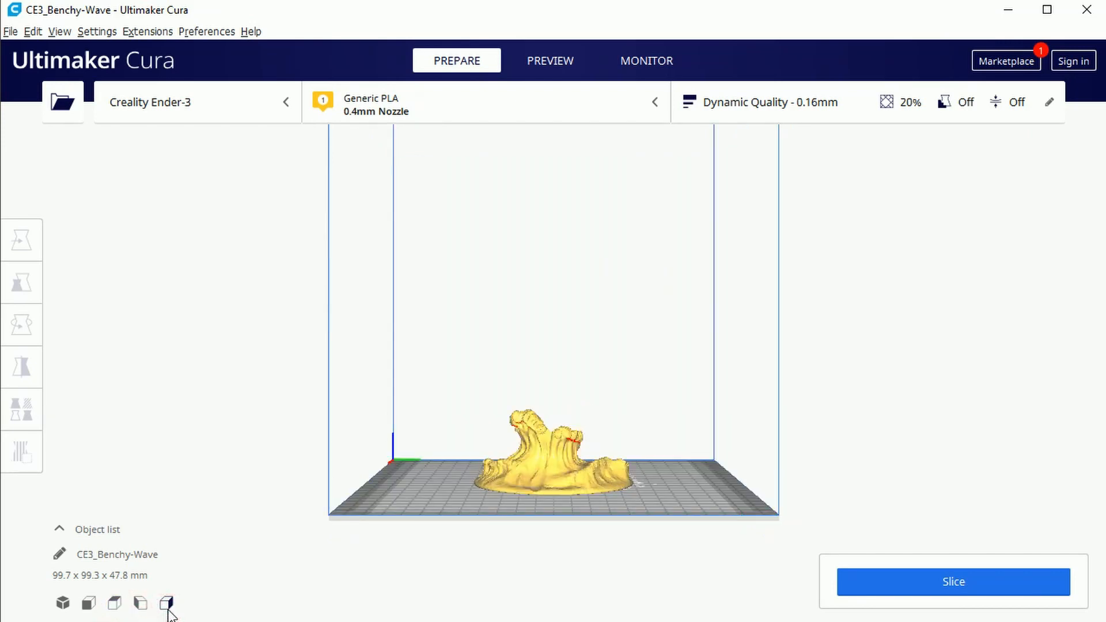
left_click(62, 604)
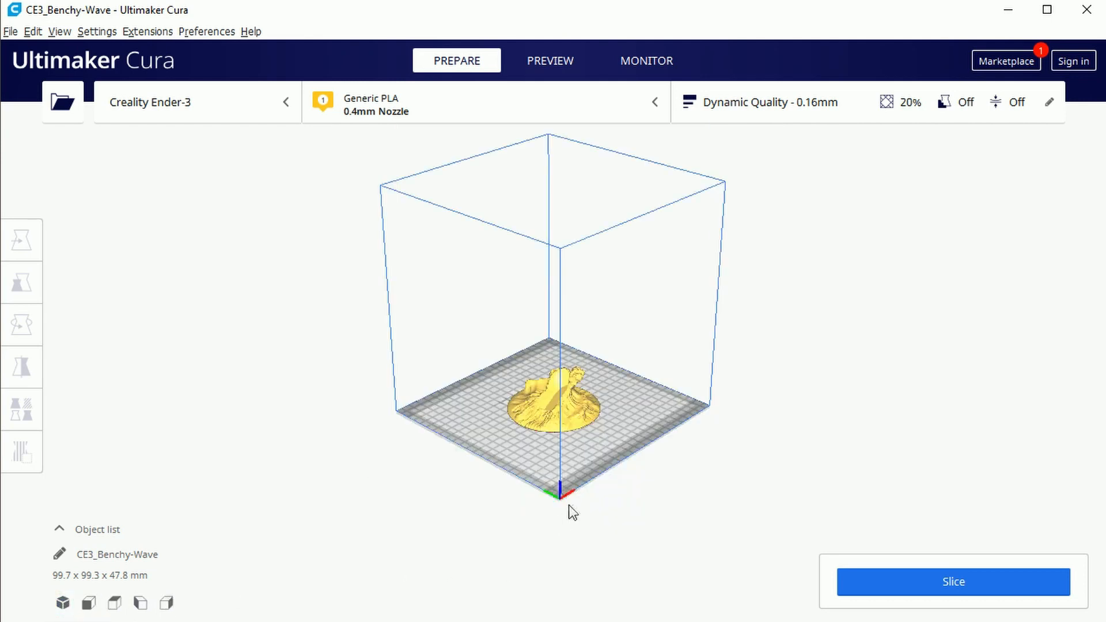
right_click_drag(606, 455, 565, 438)
scroll(565, 438, "up", 8)
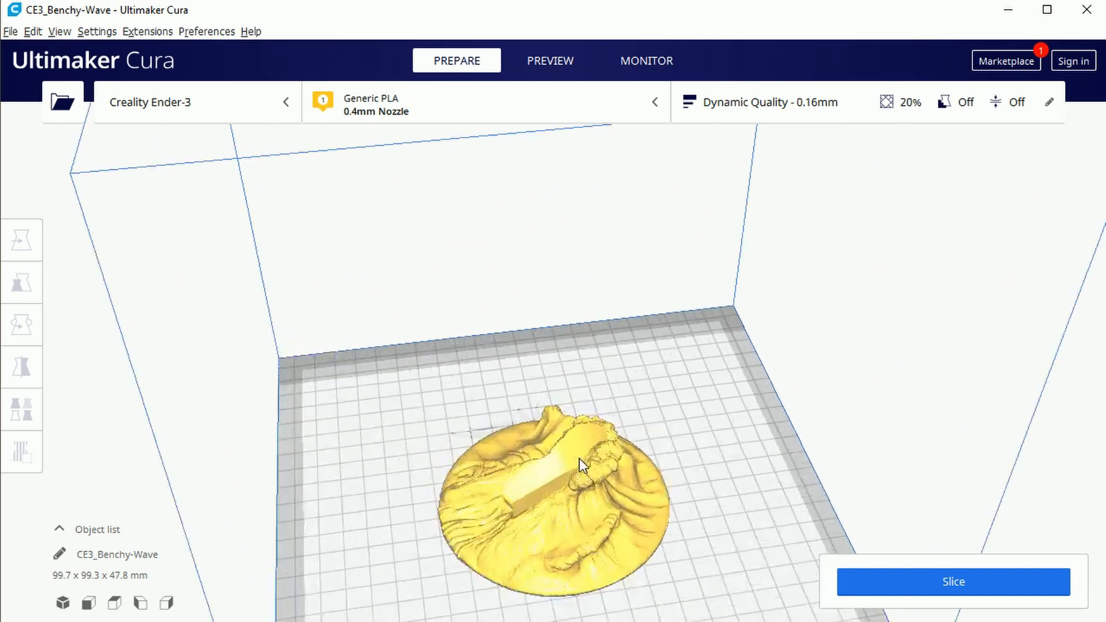
scroll(582, 469, "down", 2)
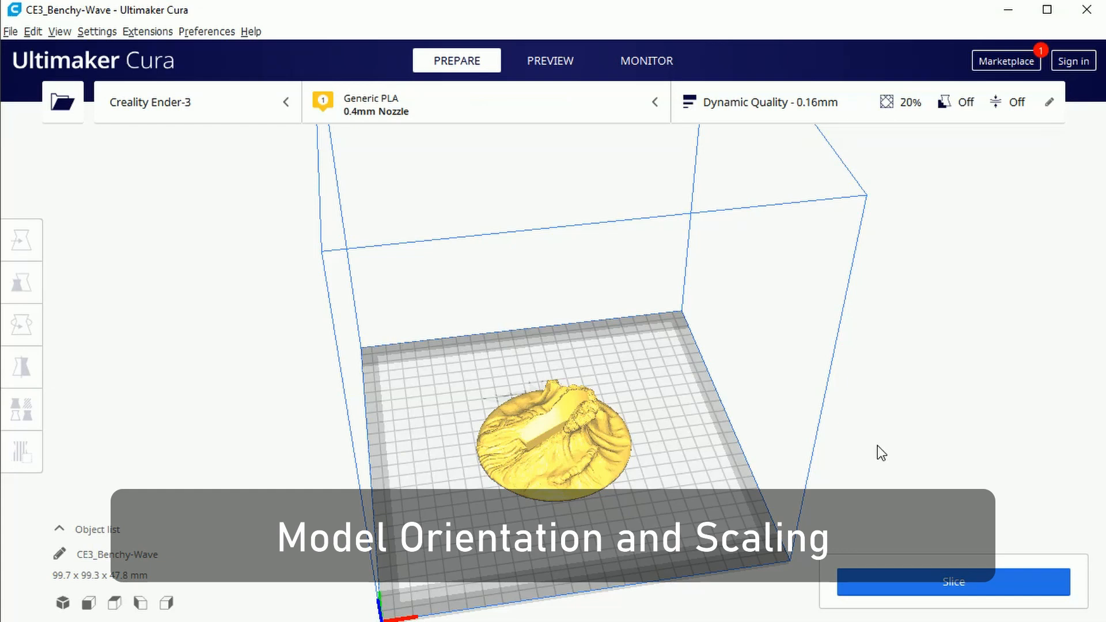
Move the wave model toward the front of the build plate and set its Y position to 30 mm
left_click(616, 444)
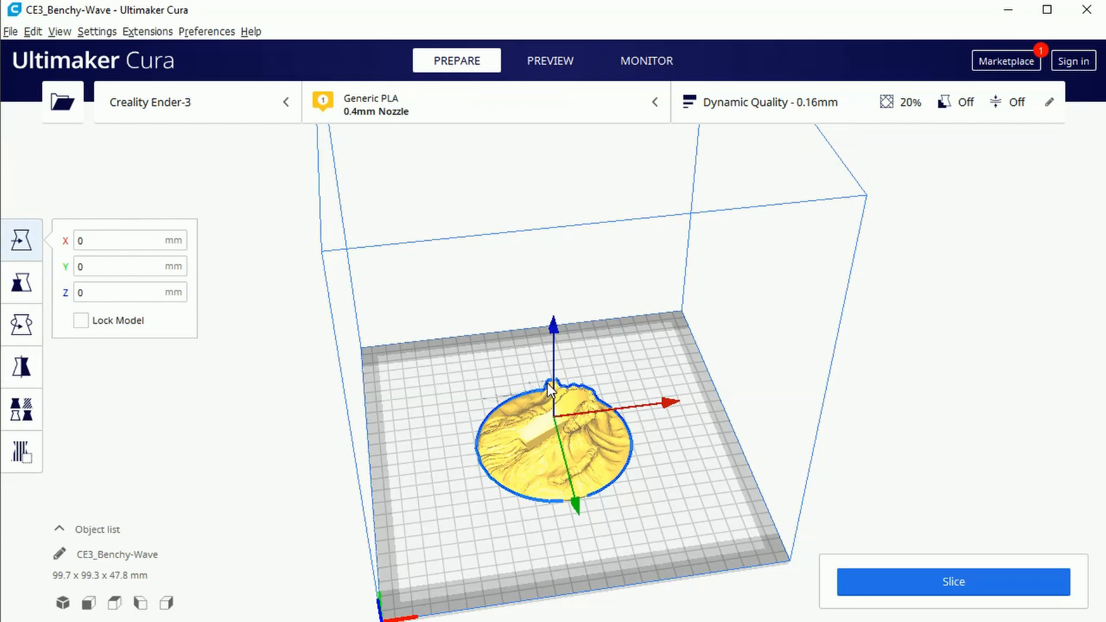
left_click_drag(561, 448, 565, 486)
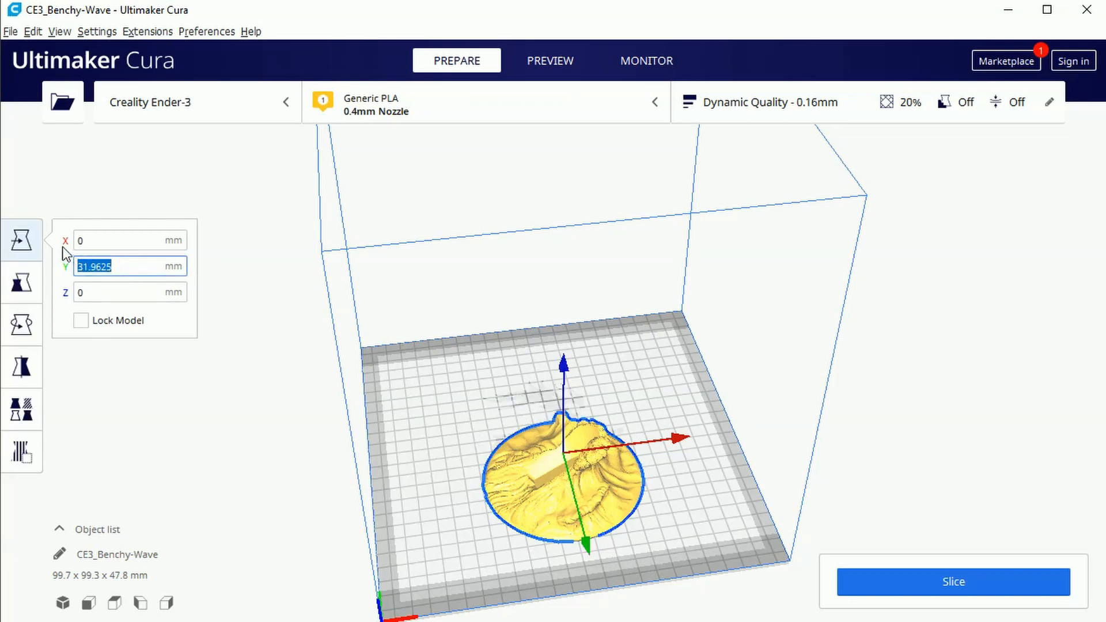
type("30")
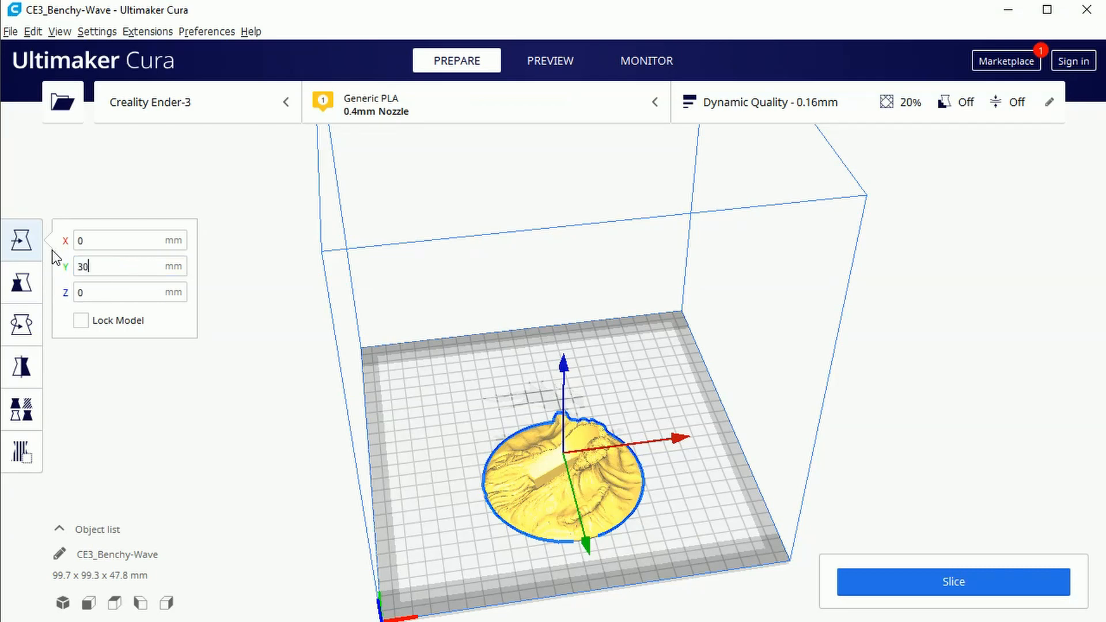
key("Return")
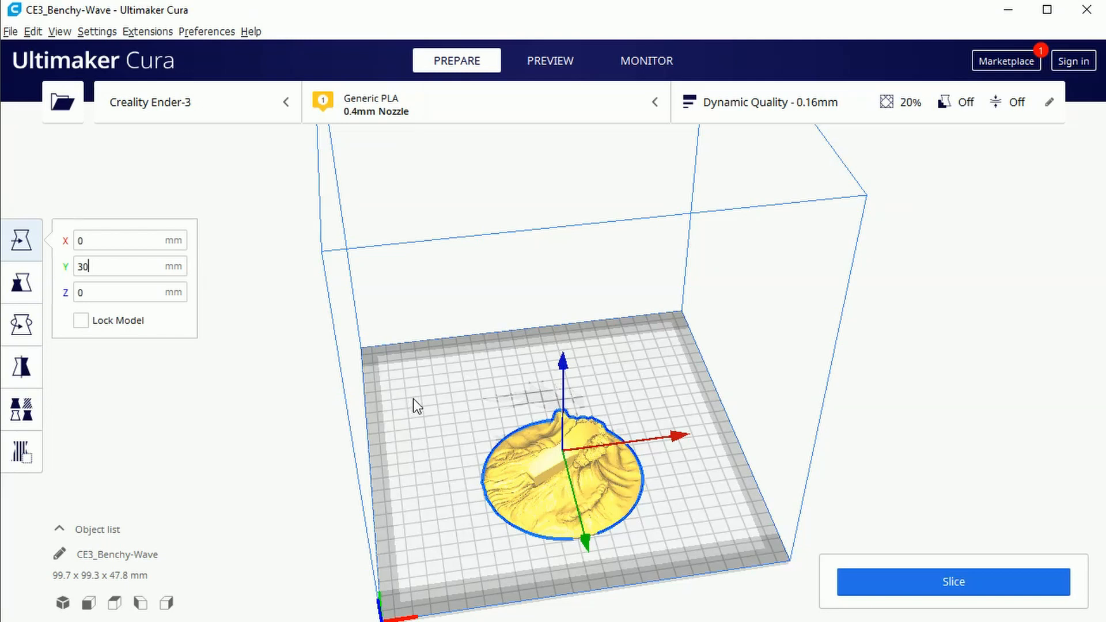
Scale the wave model to 80% on all axes with Uniform Scaling kept on
left_click(23, 283)
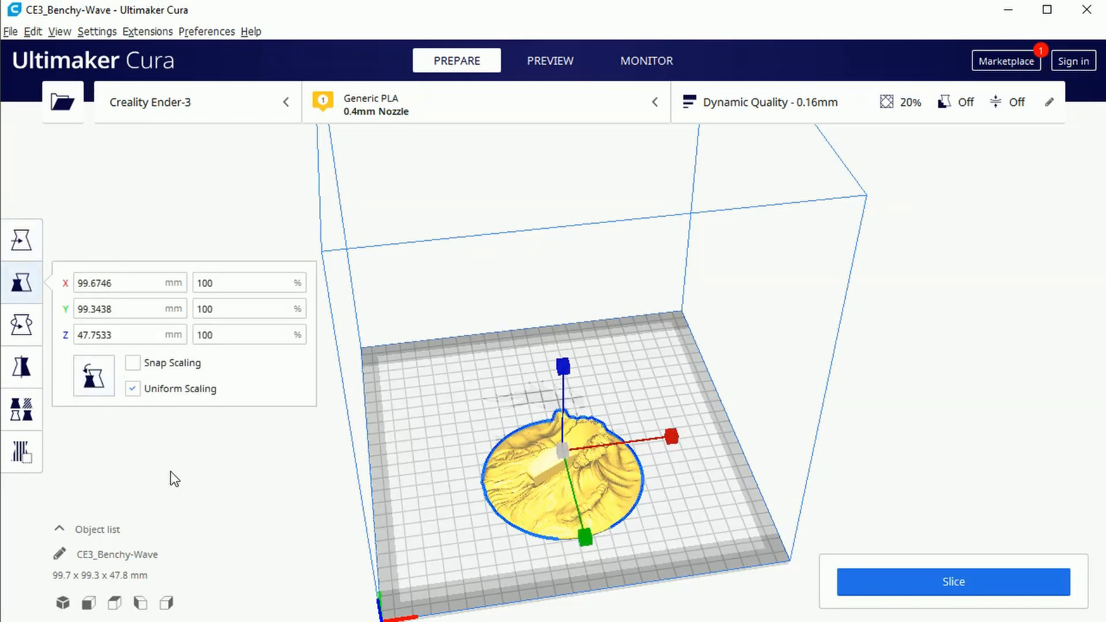
left_click(132, 388)
left_click(132, 389)
double_click(219, 279)
type("80")
key("Return")
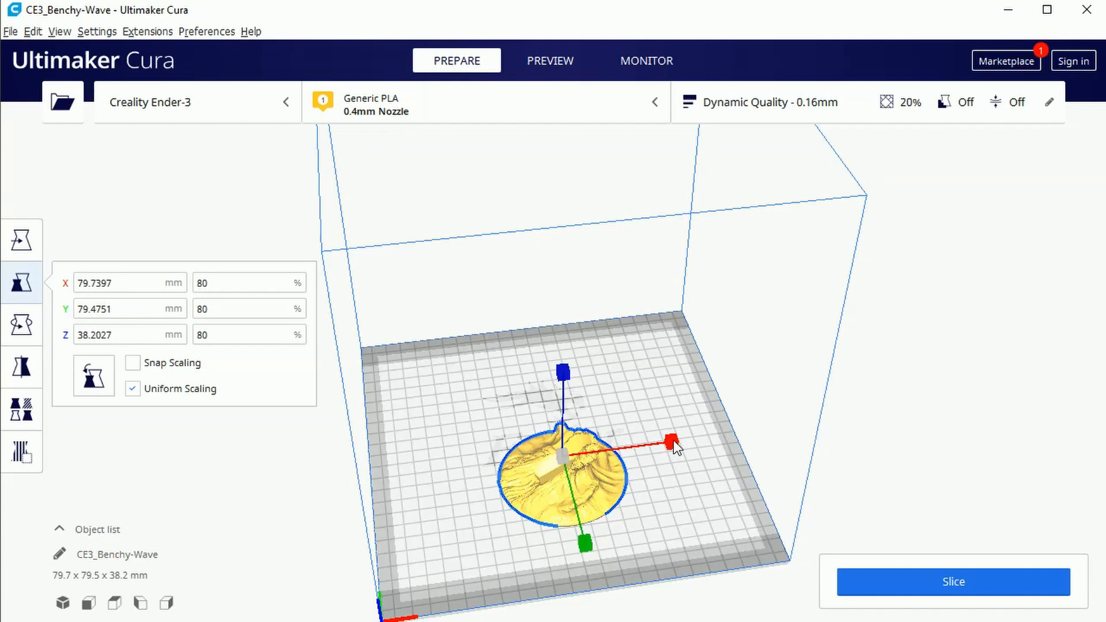
Shrink the model freehand to about 75%, then set its uniform scale to 80%
mouse_move(673, 440)
left_mouse_down()
mouse_move(687, 441)
mouse_move(657, 442)
mouse_move(675, 441)
mouse_move(666, 441)
left_mouse_up()
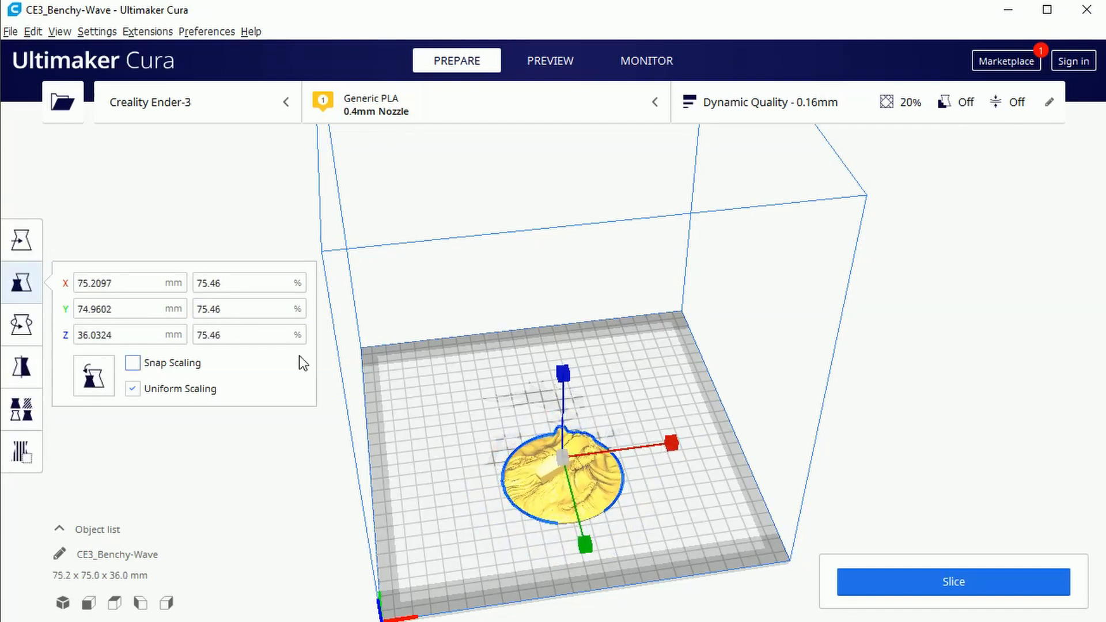
left_click(250, 286)
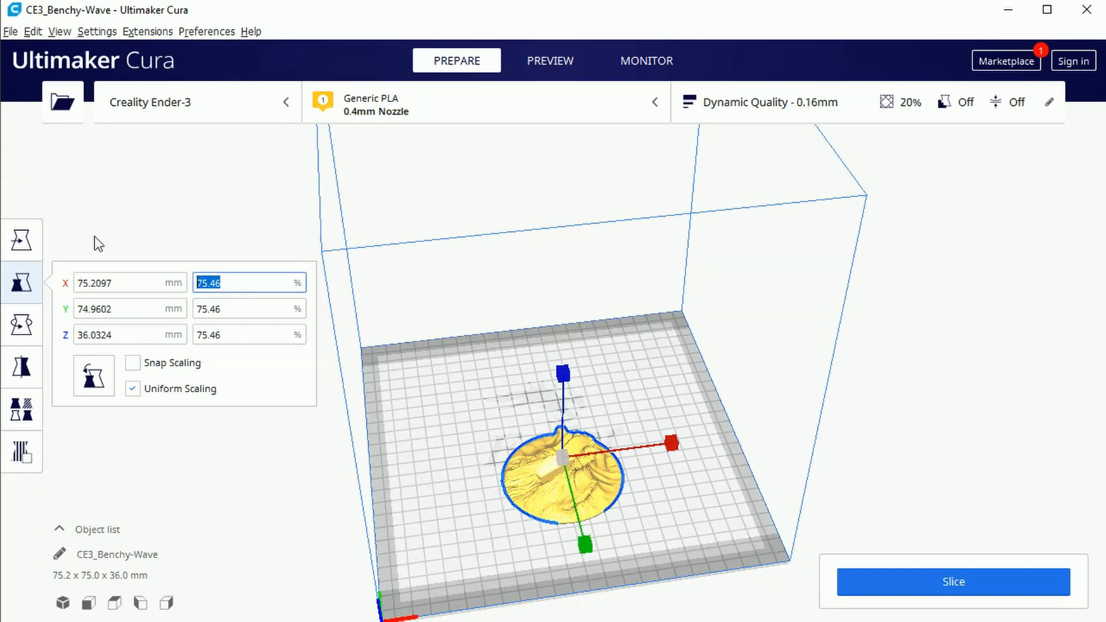
type("80")
key("Return")
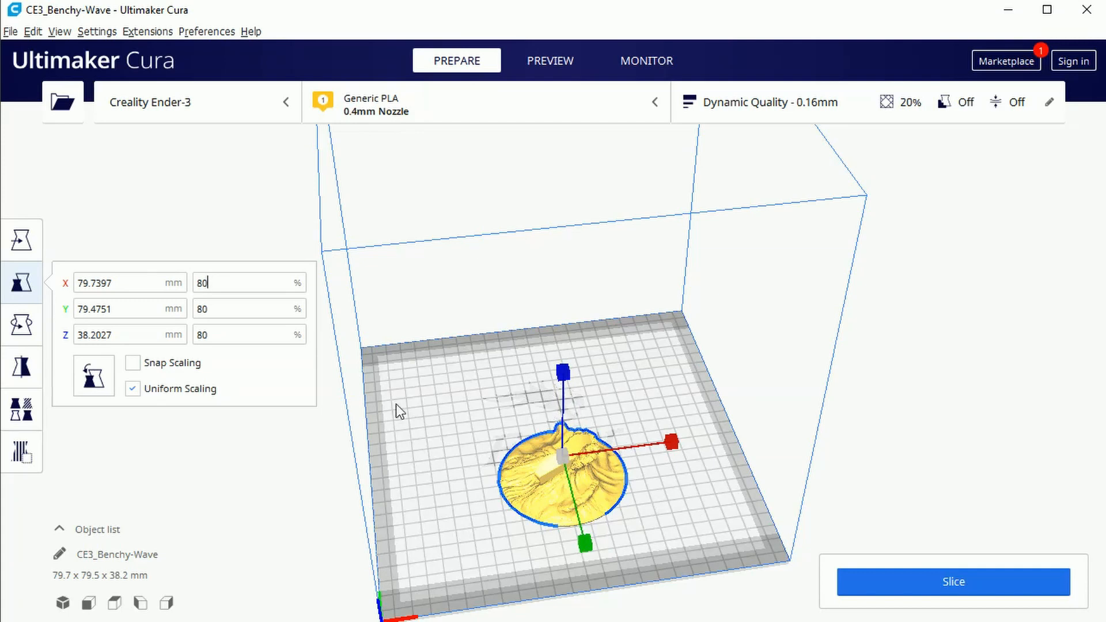
Reset the model's scale to its original size
left_click(98, 383)
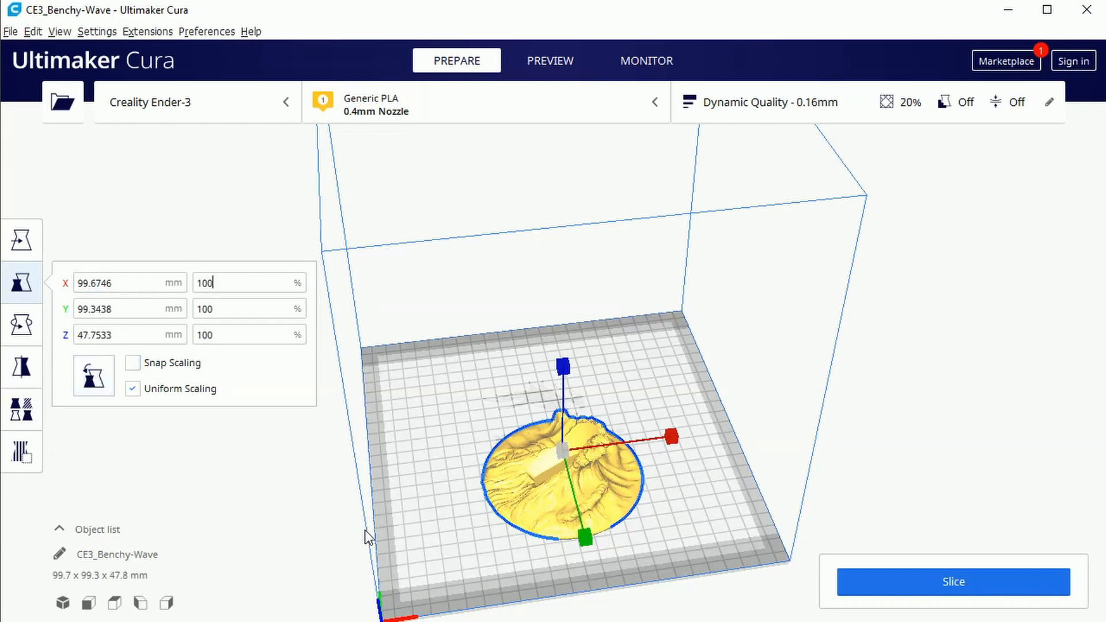
left_click(19, 285)
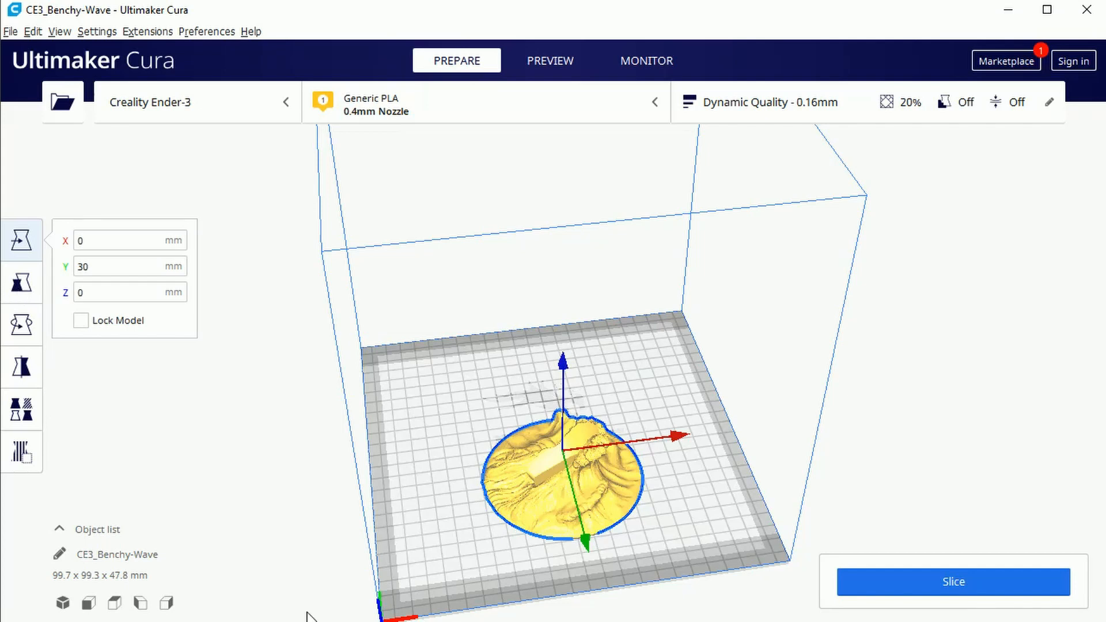
Rotate the model around its vertical axis with Snap Rotation on
left_click(25, 330)
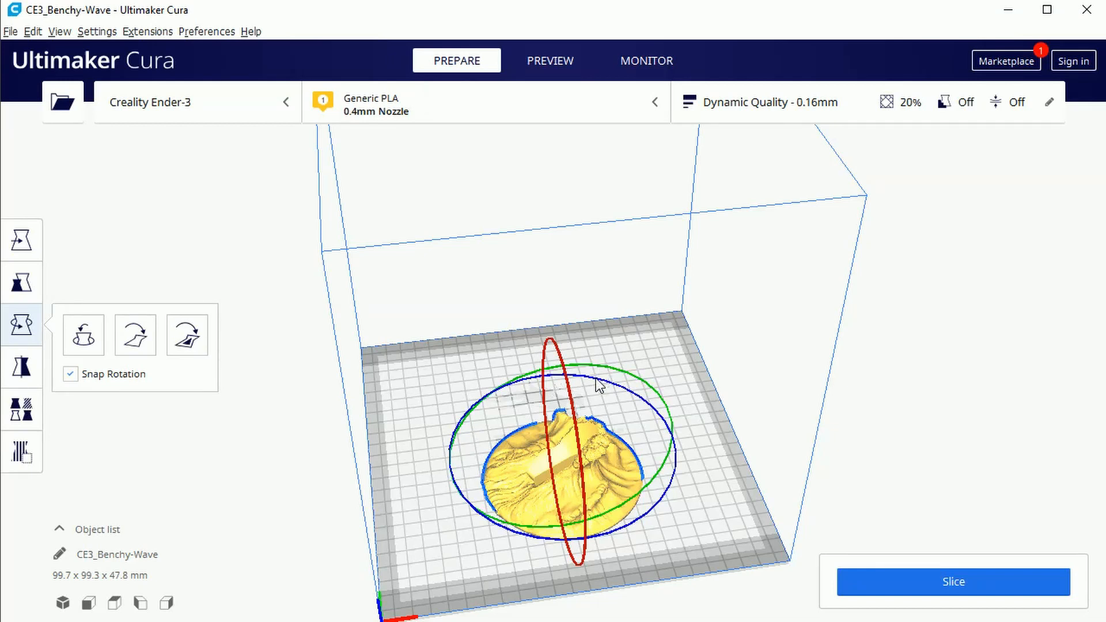
left_click_drag(597, 380, 608, 484)
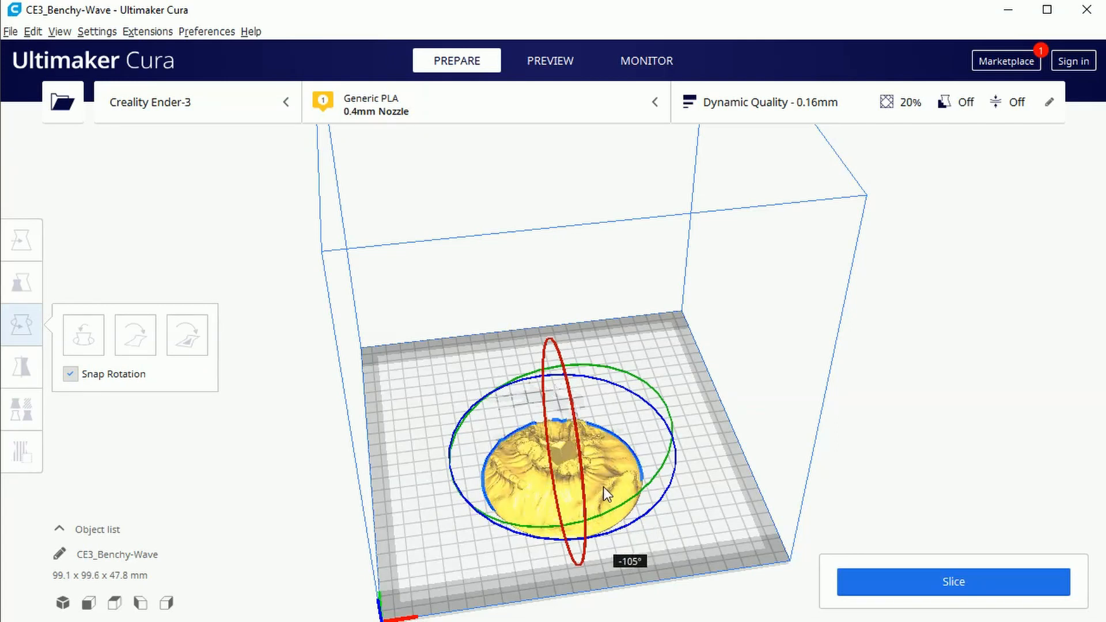
Turn off Snap Rotation, try a free rotation around the vertical axis, and reset the model's orientation
left_click(70, 375)
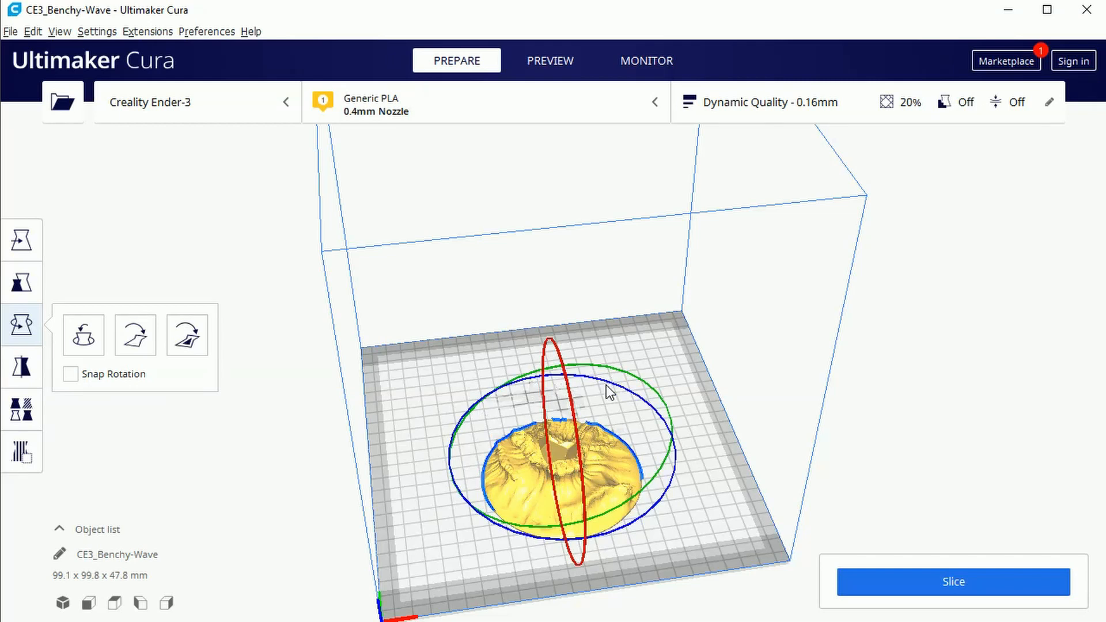
left_click_drag(612, 386, 642, 440)
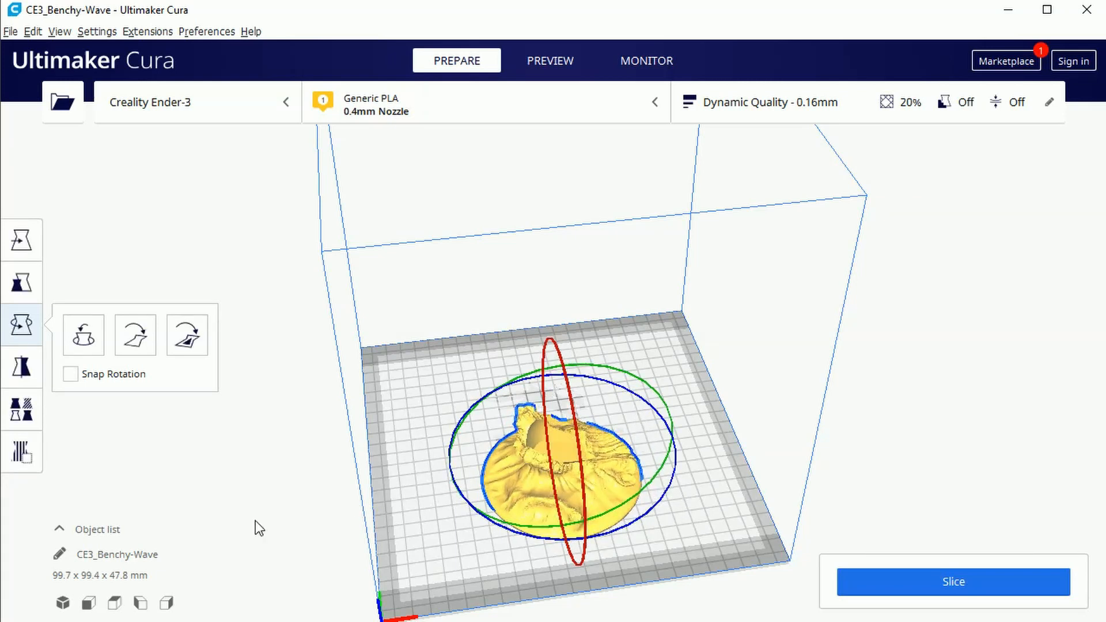
left_click(83, 336)
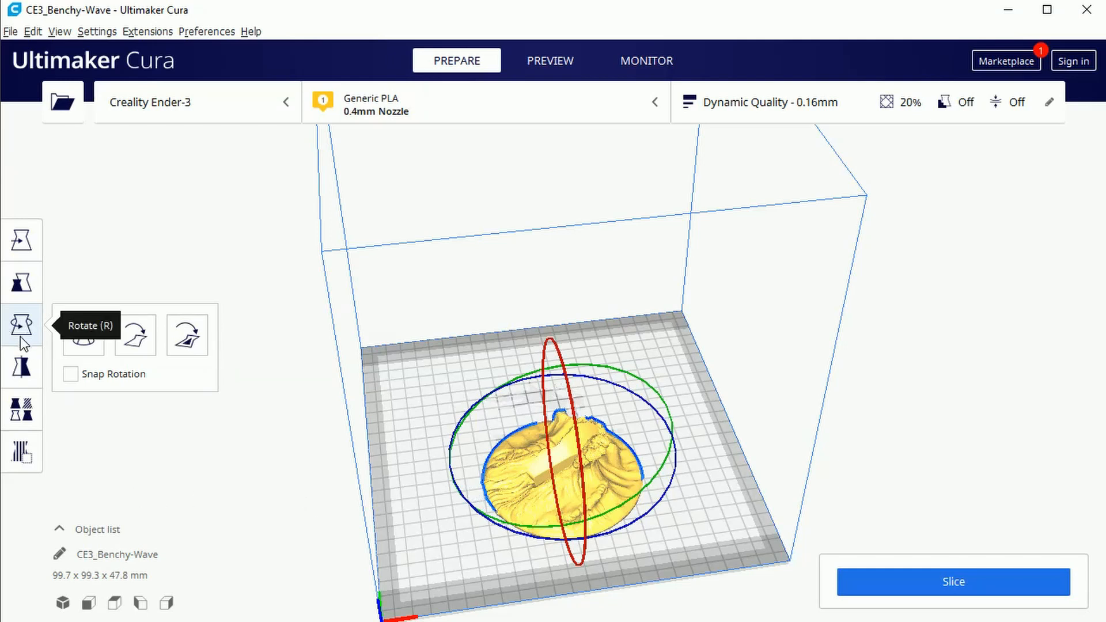
Mirror the model along the X axis, then mirror it back to its original orientation
left_click(14, 378)
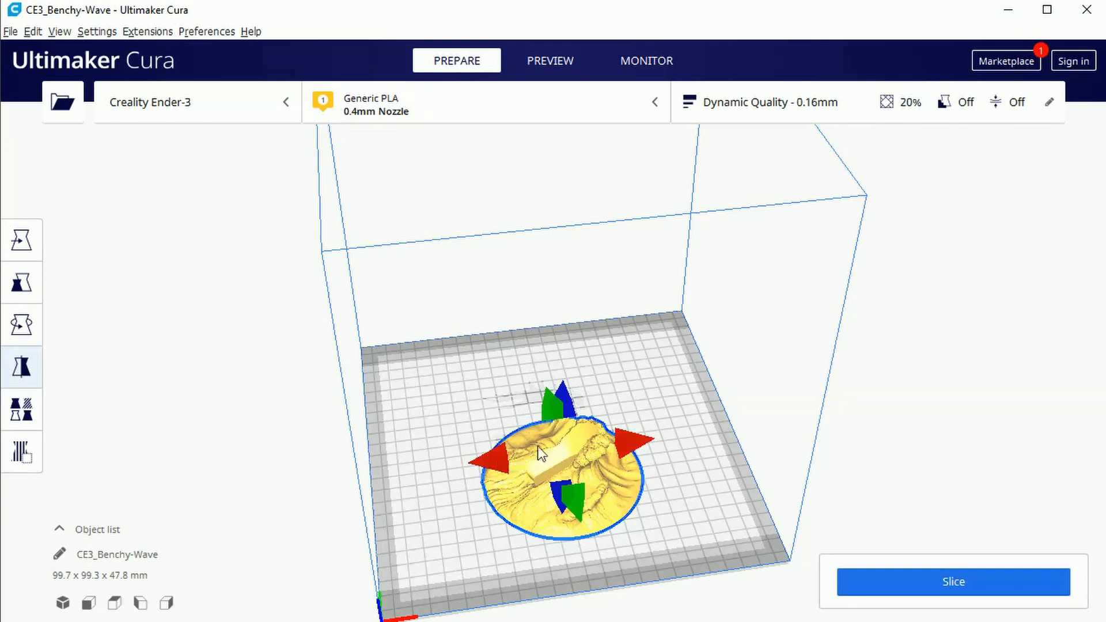
left_click(491, 457)
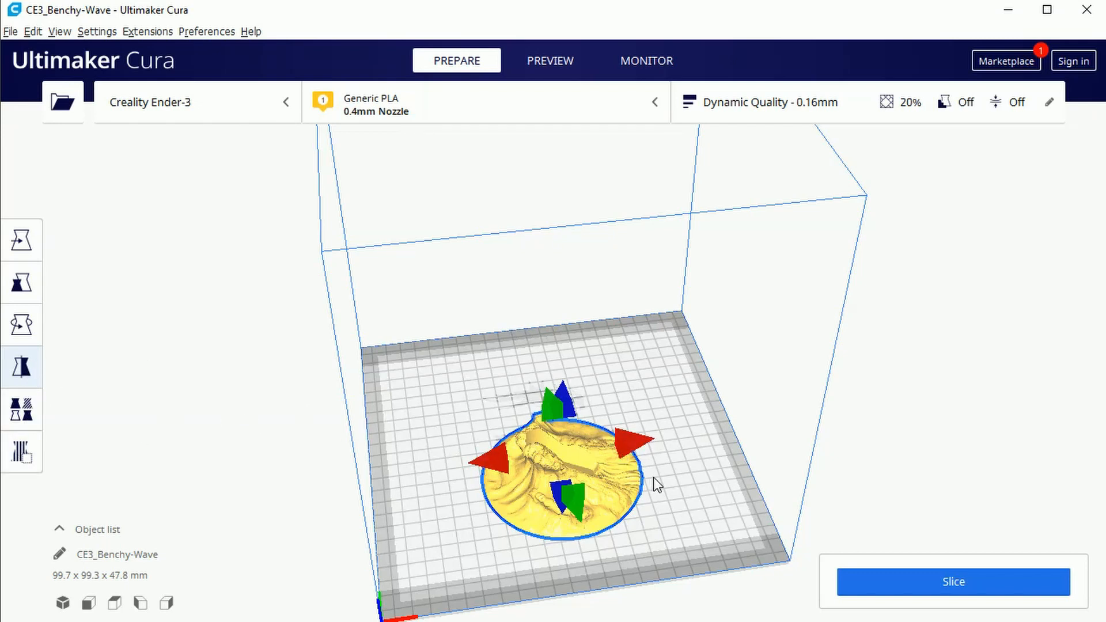
left_click(633, 443)
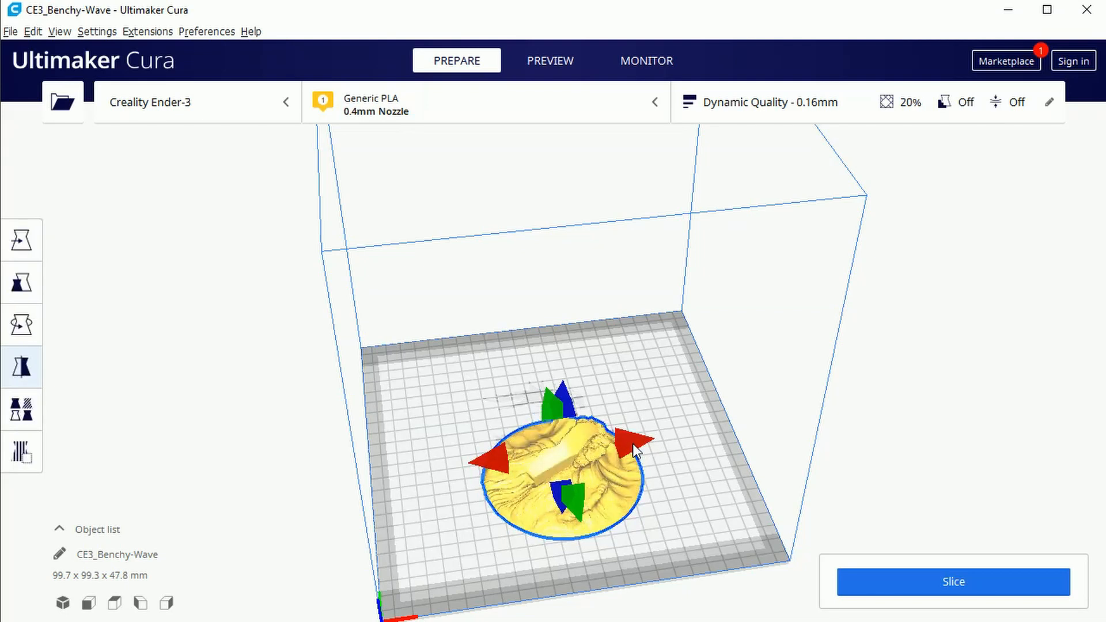
Look at the per-model settings for the model and the support blocker tool
left_click(23, 410)
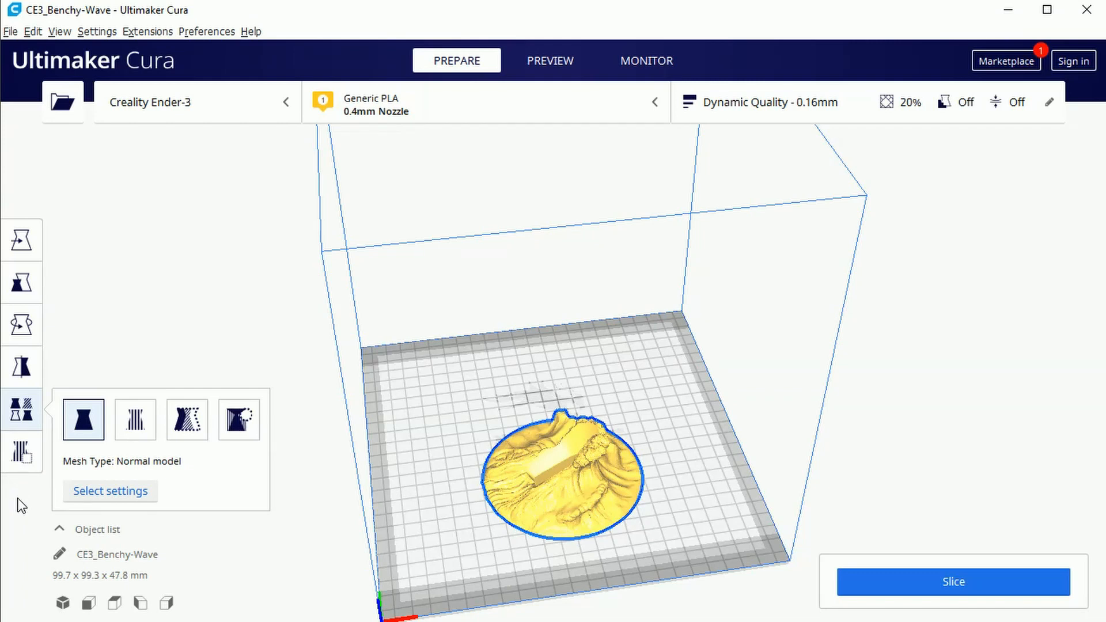
left_click(34, 455)
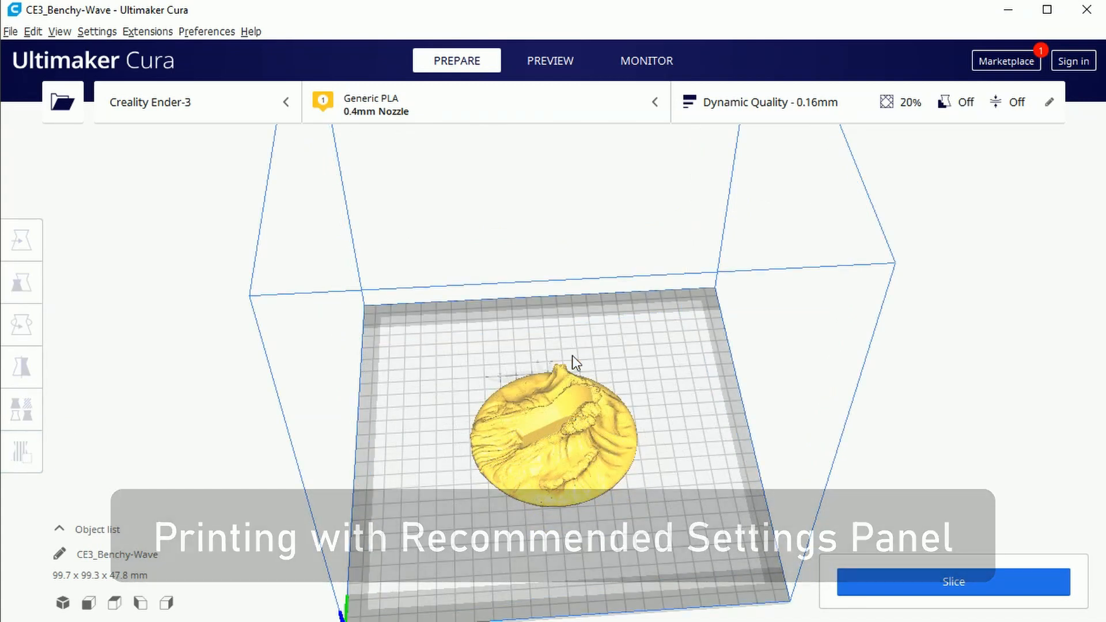
Open the recommended print settings, try Gradual infill, and turn it off again
left_click(784, 119)
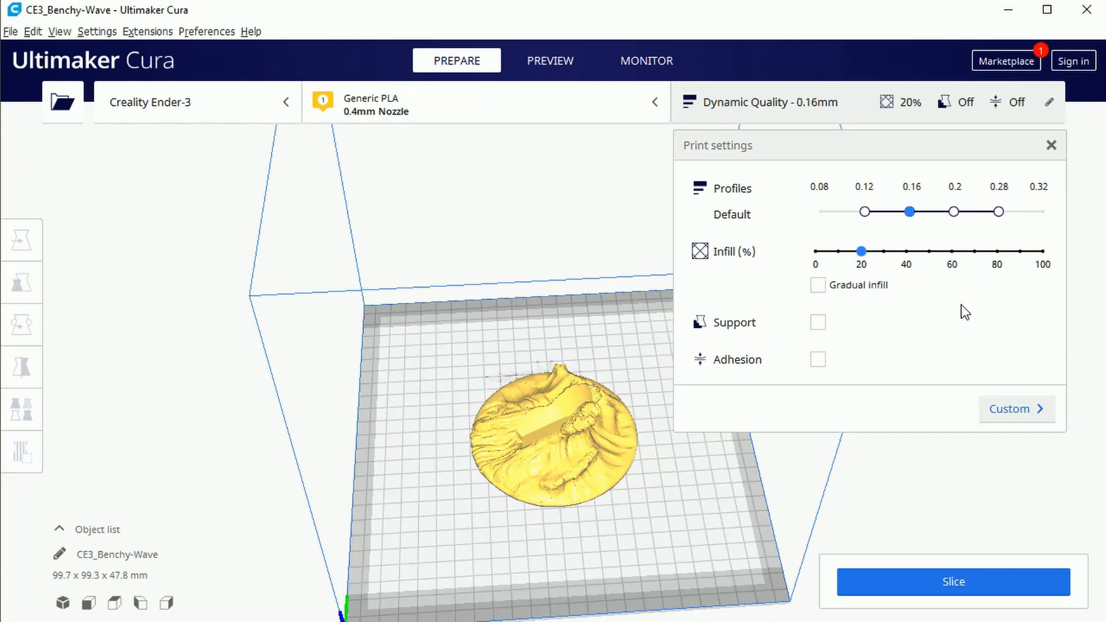
left_click(819, 286)
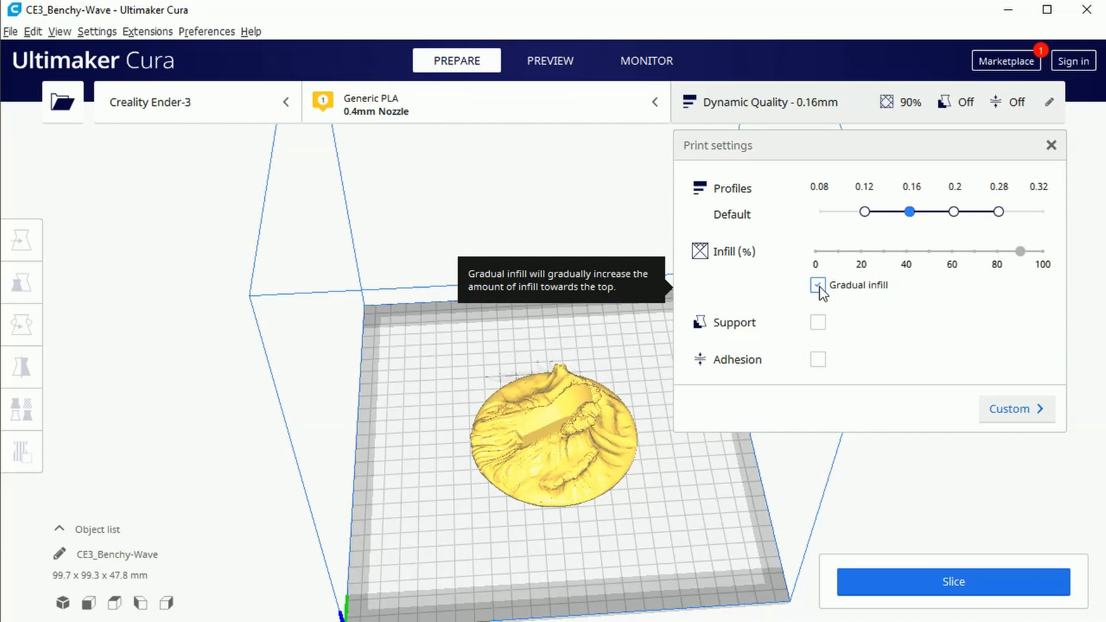
left_click(820, 288)
left_click(822, 288)
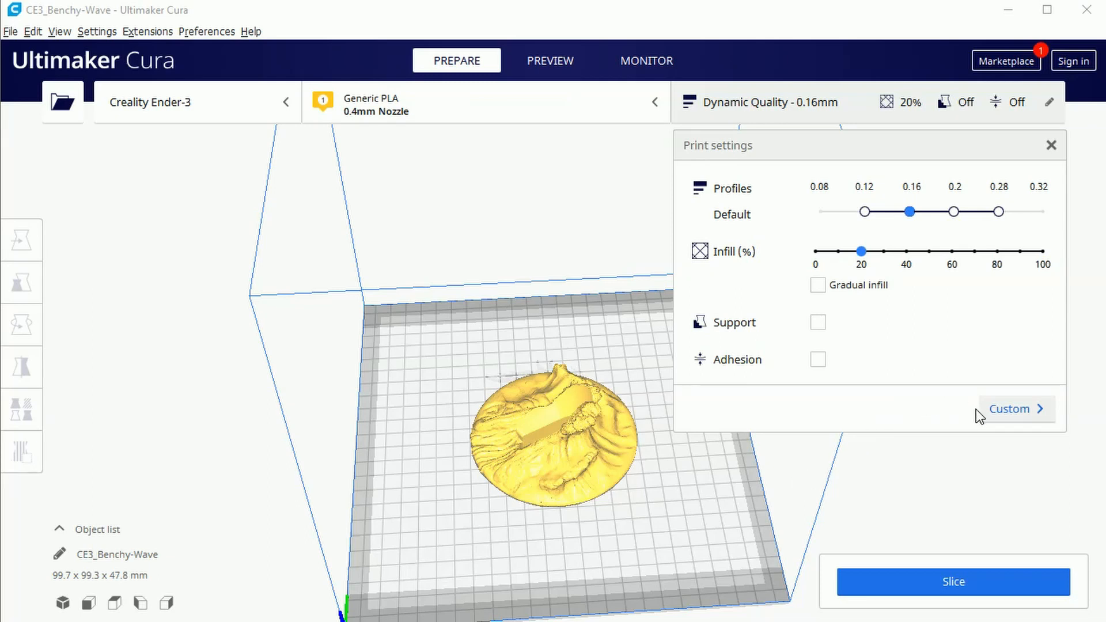
Examine the Quality category in the custom print settings, then return to the recommended settings
left_click(998, 422)
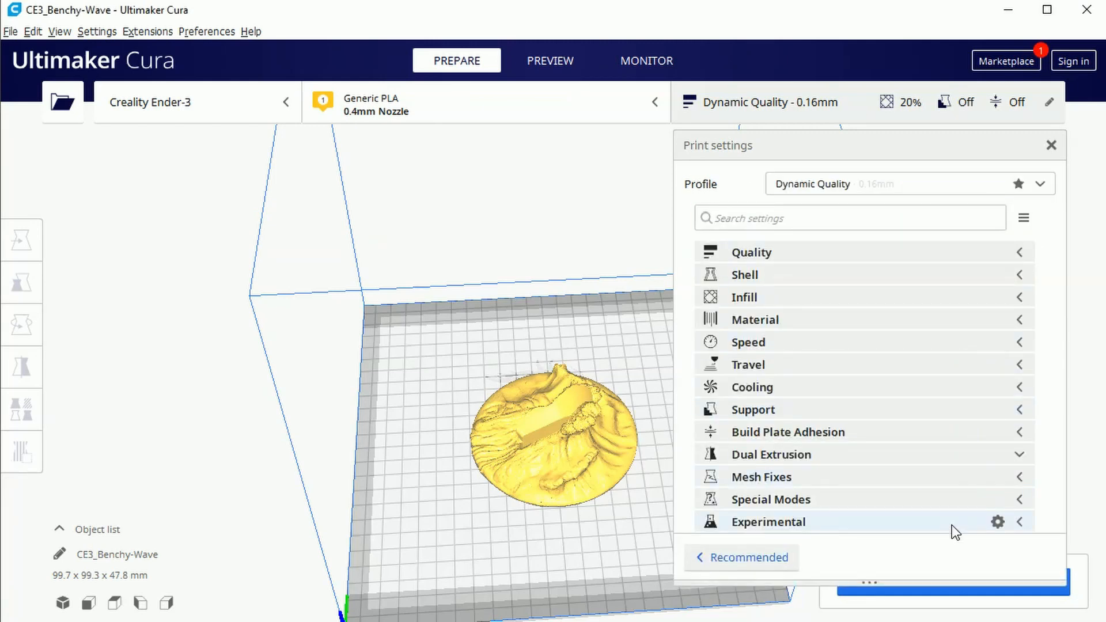
left_click(1029, 253)
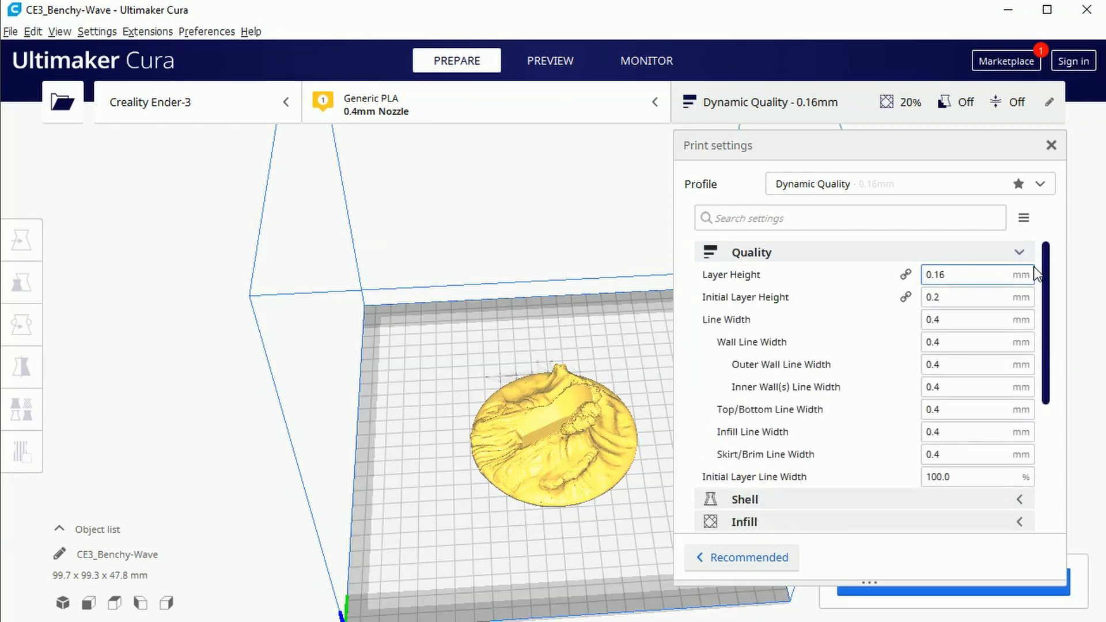
left_click(1025, 256)
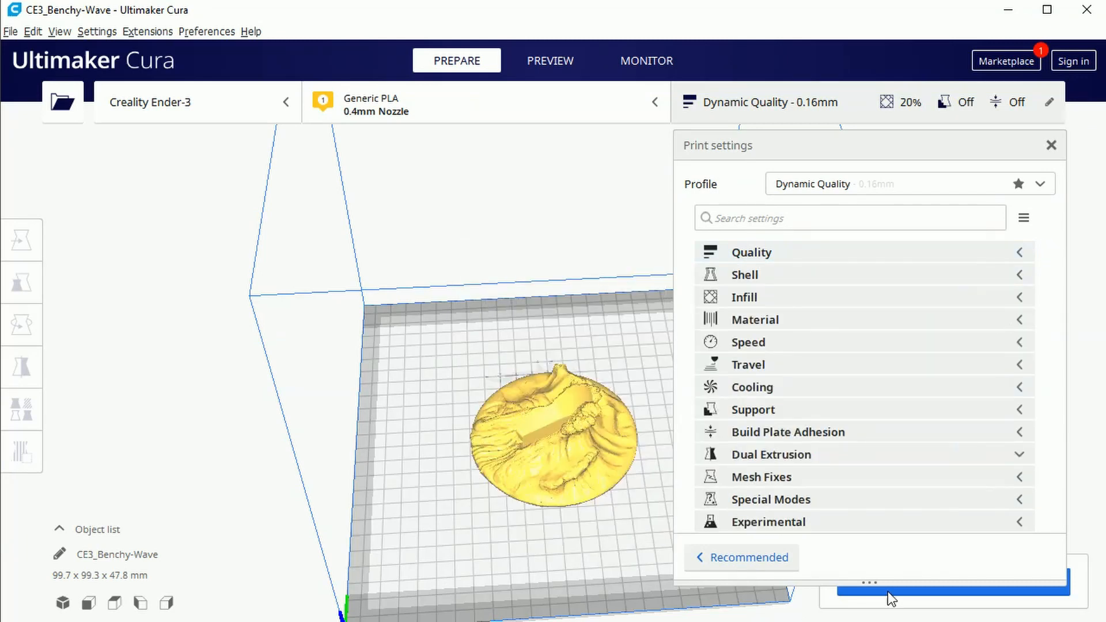
left_click(778, 564)
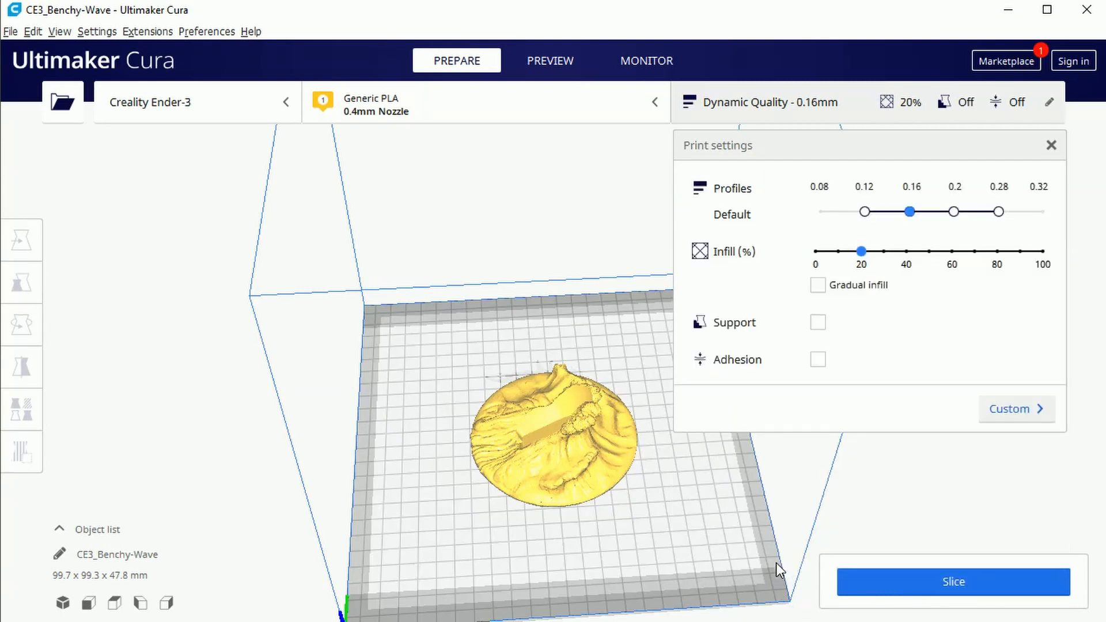
Slice the Benchy-Wave model and open its layer preview
left_click(893, 582)
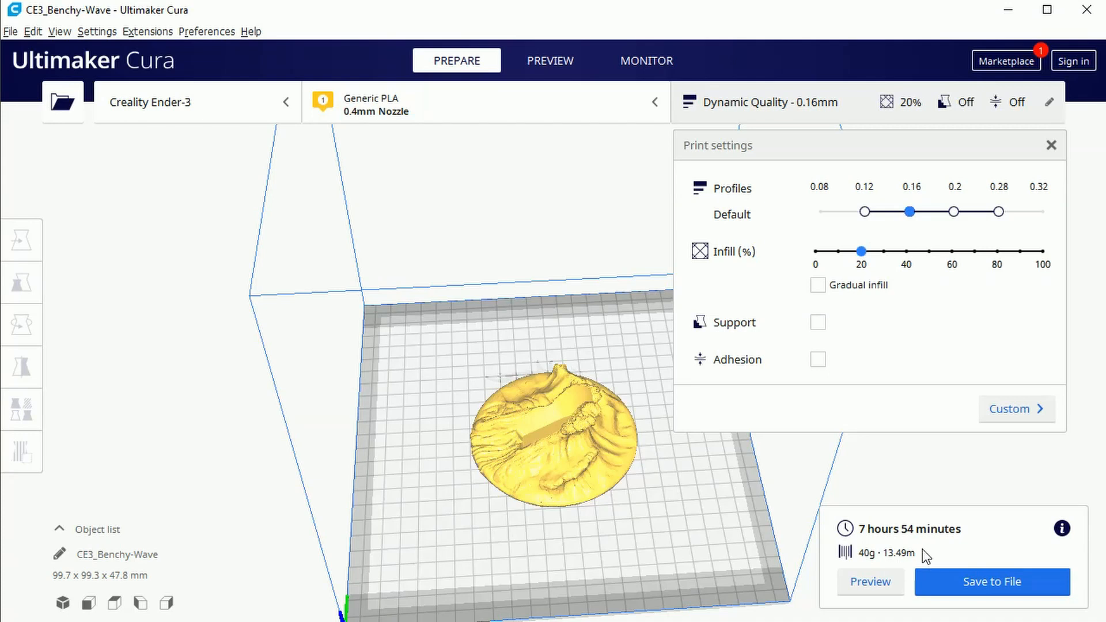
mouse_move(1064, 528)
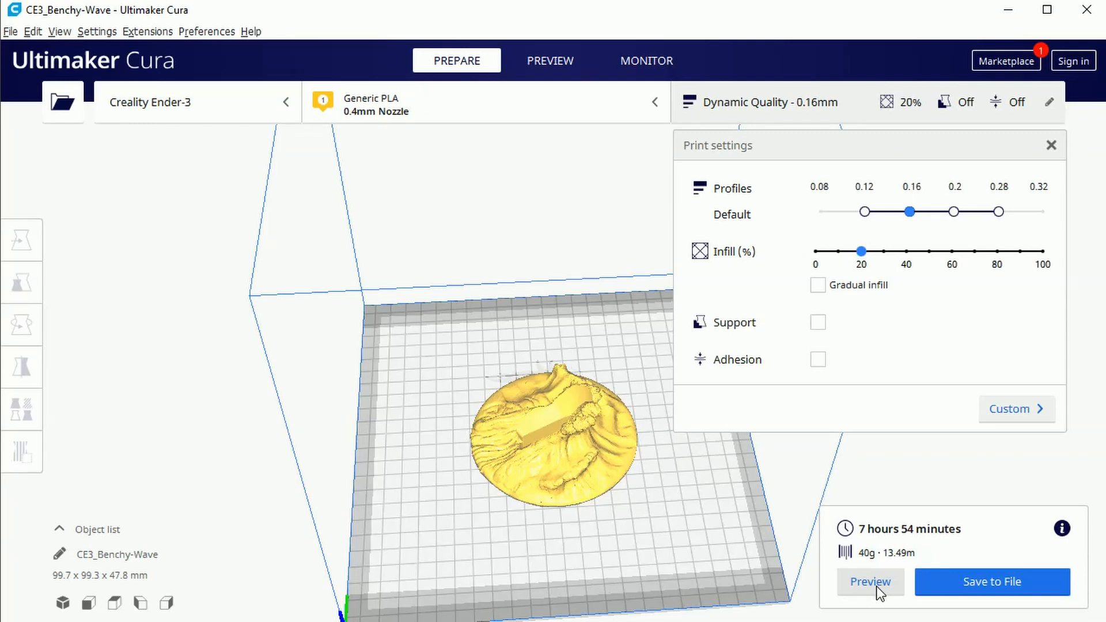
left_click(871, 582)
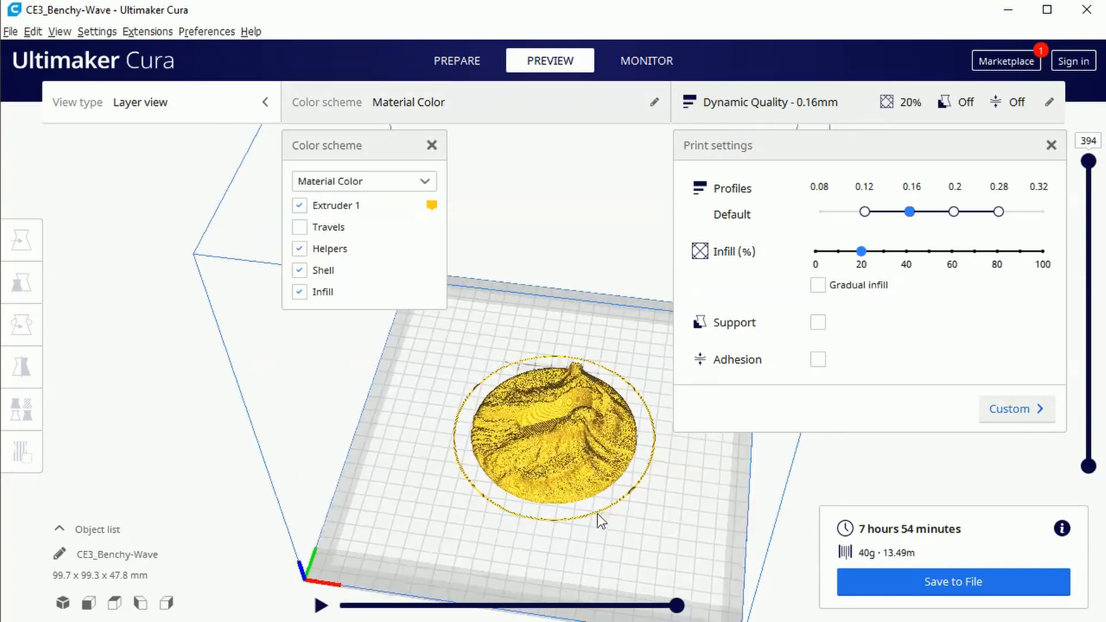
Lower the preview to layer 55, examine the model's infill up close, and close the color scheme options
right_click_drag(597, 514, 559, 510)
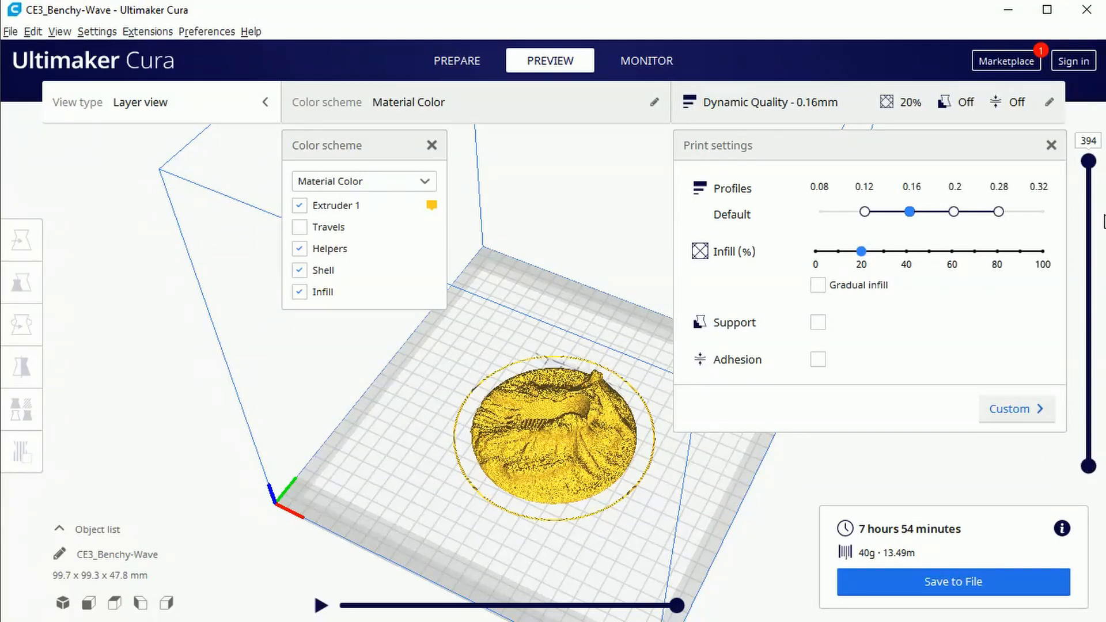
left_click(1088, 160)
left_click_drag(1091, 186, 1100, 426)
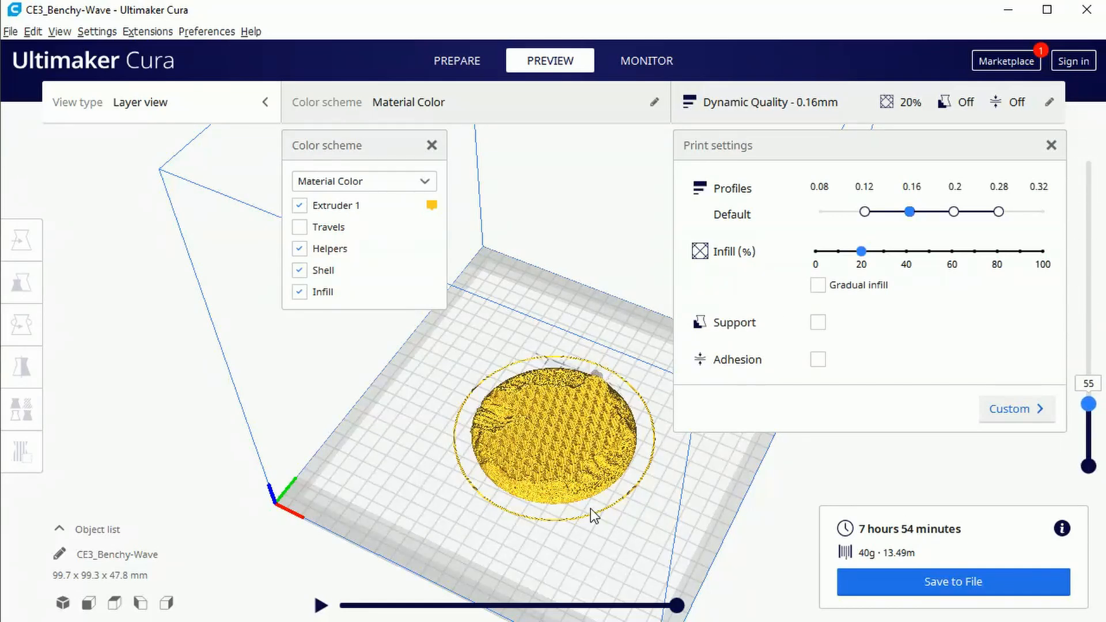
scroll(590, 509, "up", 5)
scroll(590, 510, "up", 5)
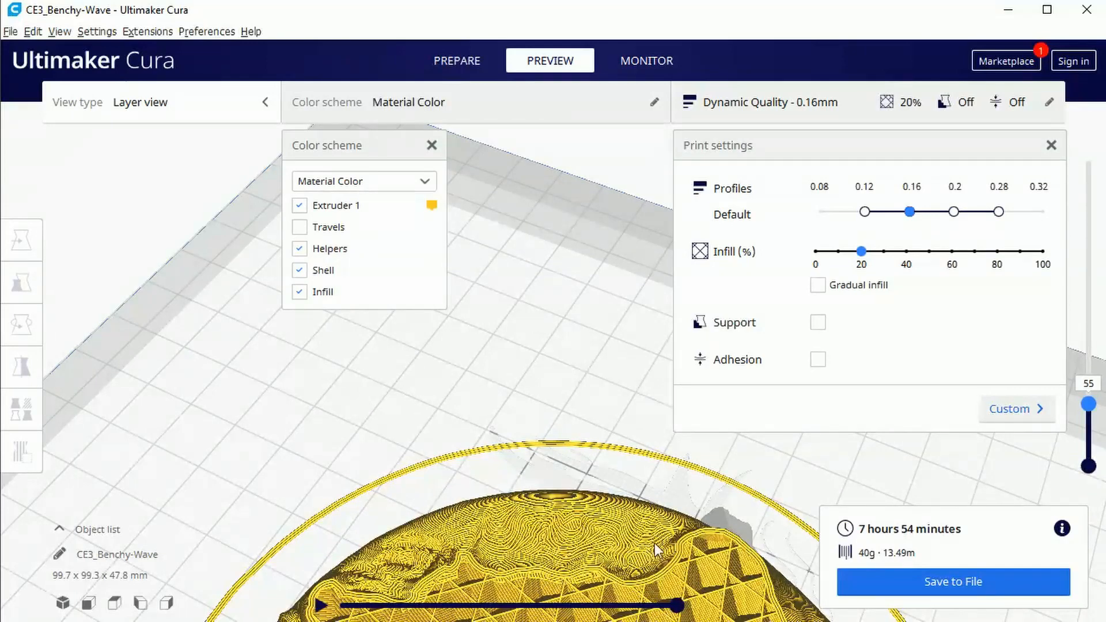
scroll(753, 572, "down", 5)
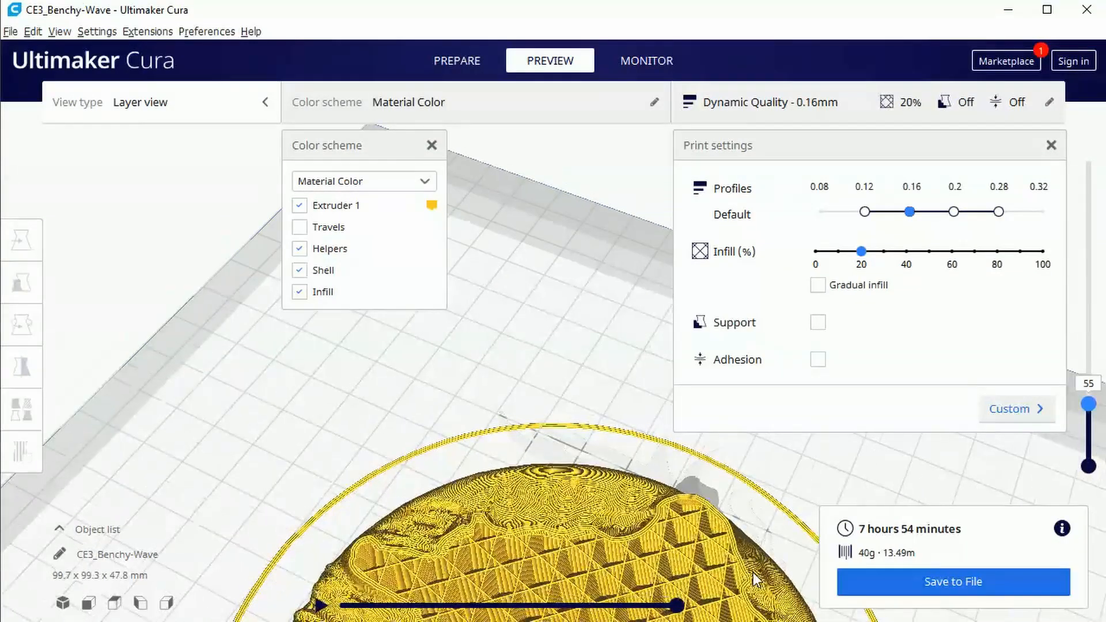
scroll(745, 572, "down", 4)
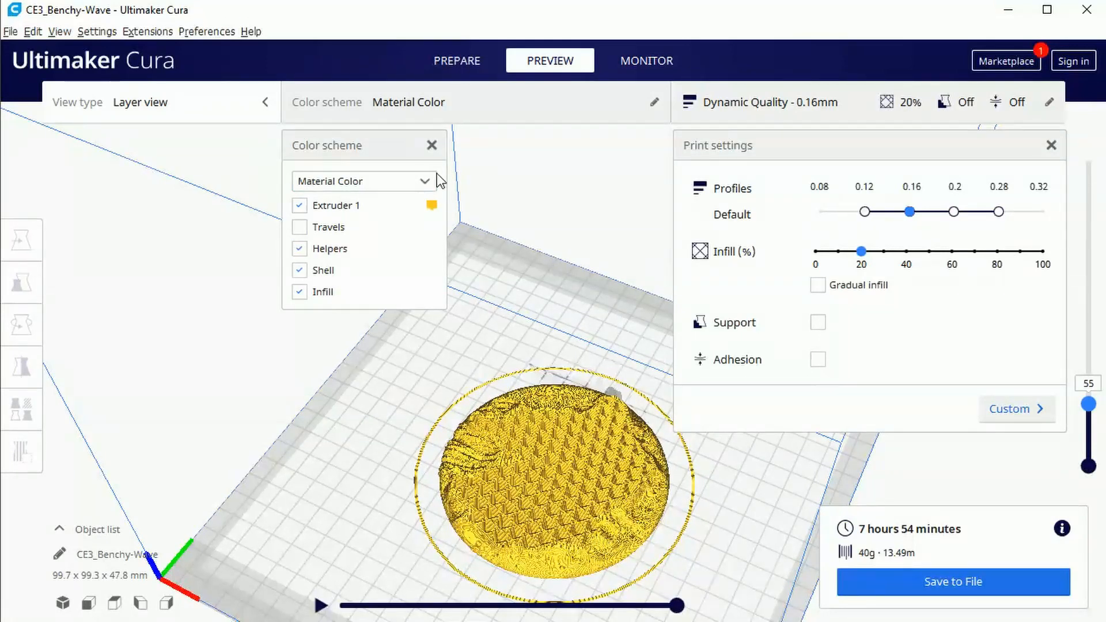
left_click(432, 146)
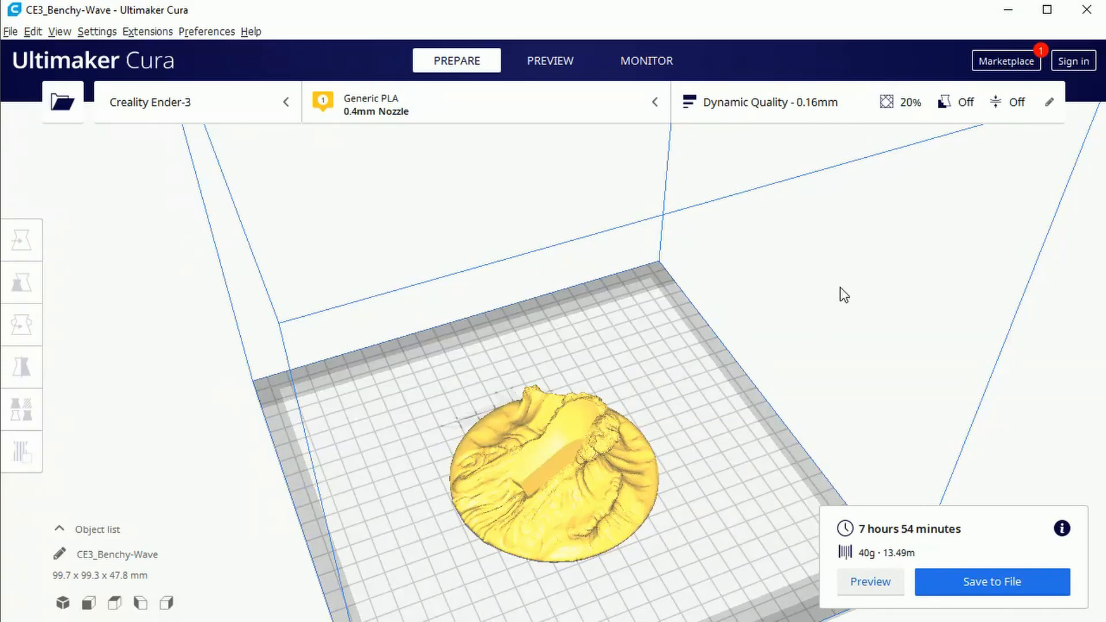
Install the Settings Guide plugin from the Marketplace, accept its license agreement, and quit Cura for the restart
left_click(982, 66)
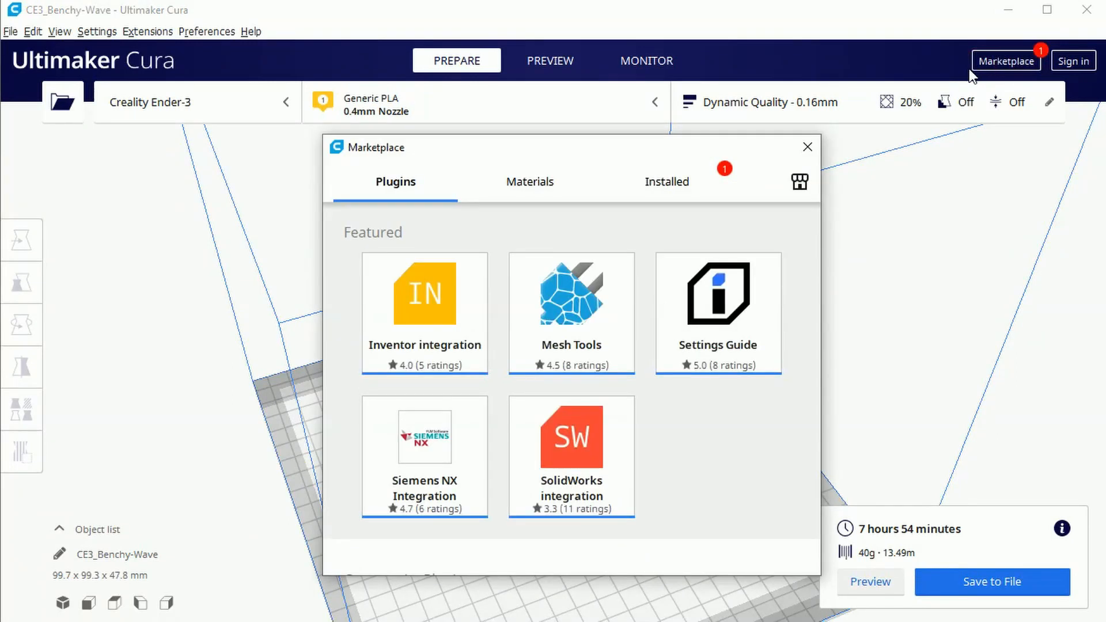
left_click(742, 333)
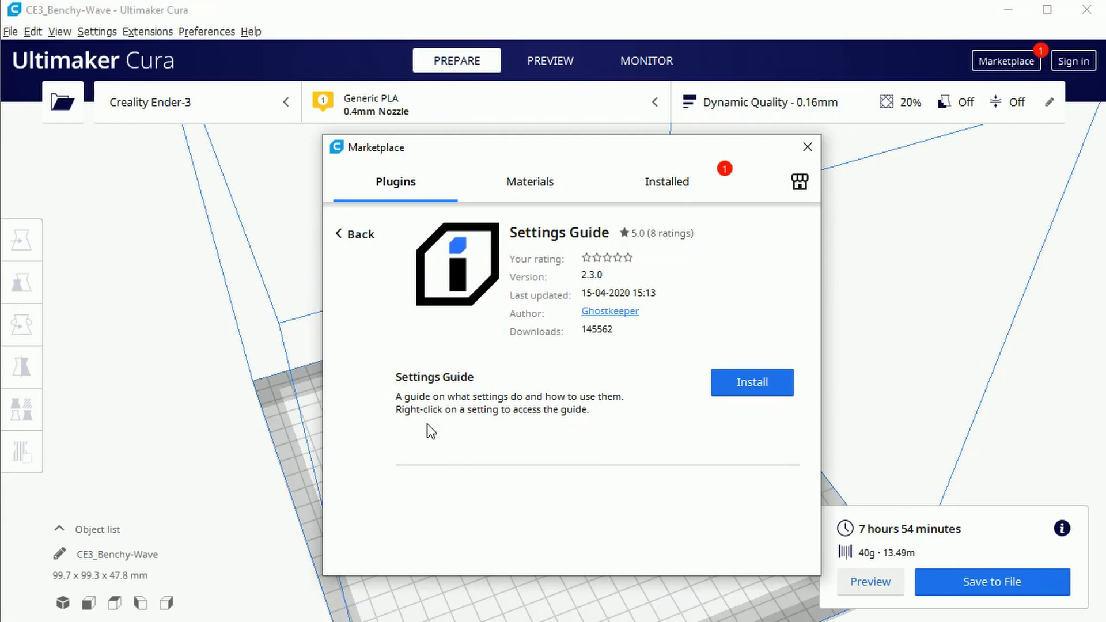
left_click(745, 390)
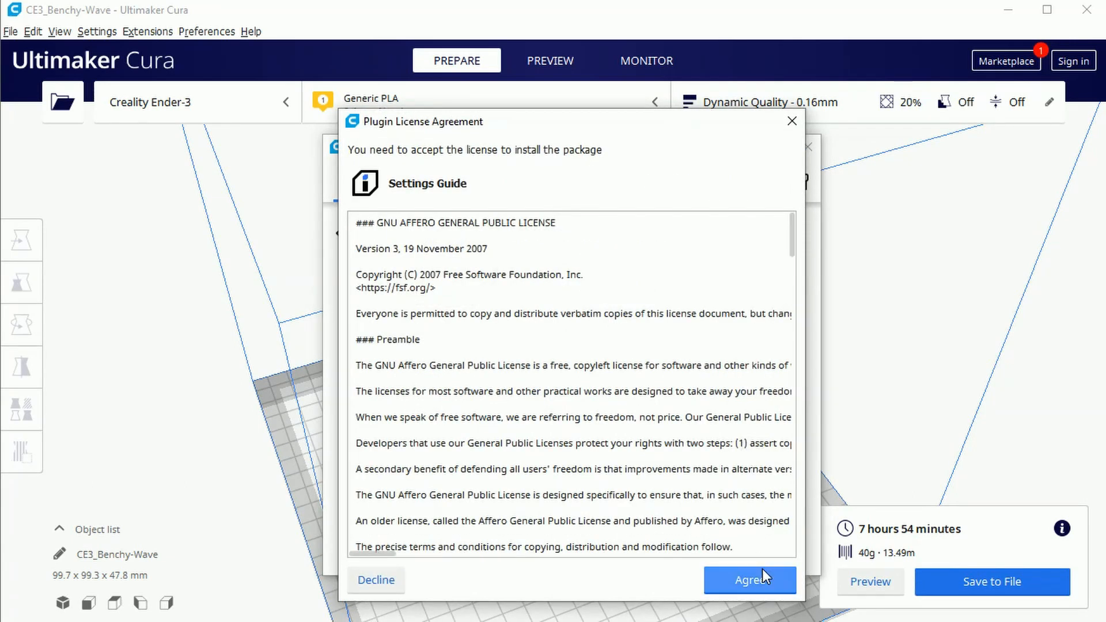
left_click(746, 578)
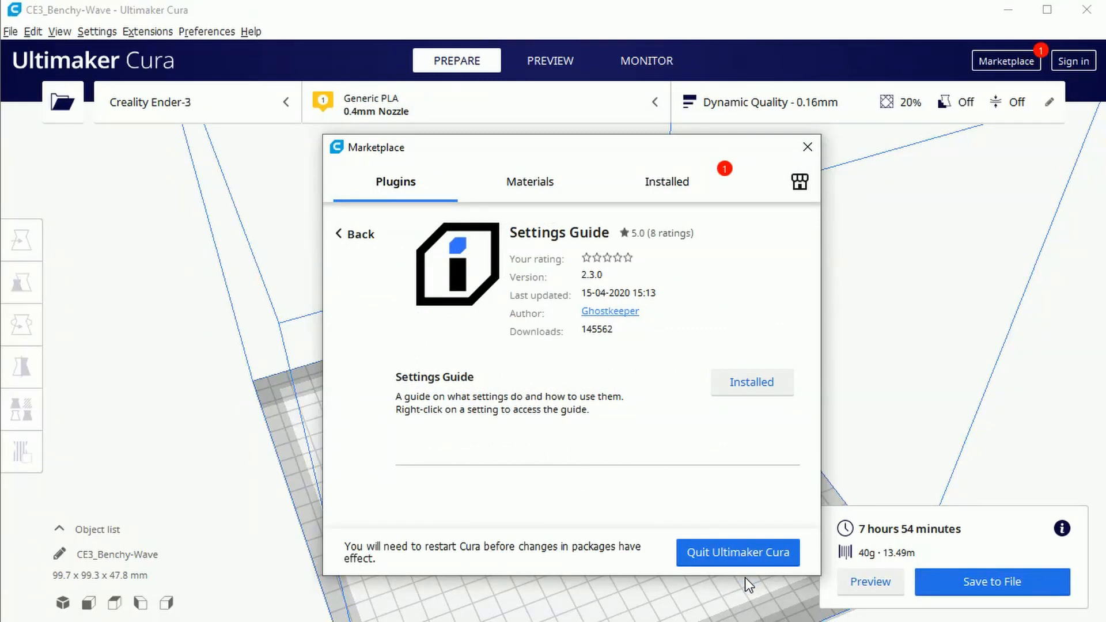
left_click(720, 555)
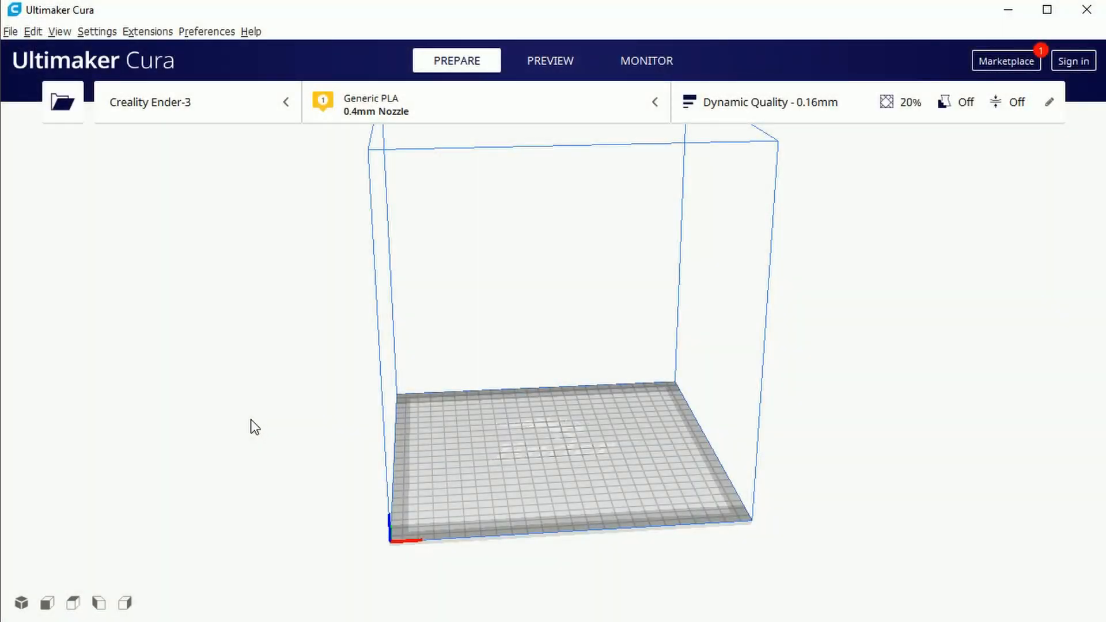
Open the Settings Guide extension and reposition its window so that all of it is on screen
left_click(144, 32)
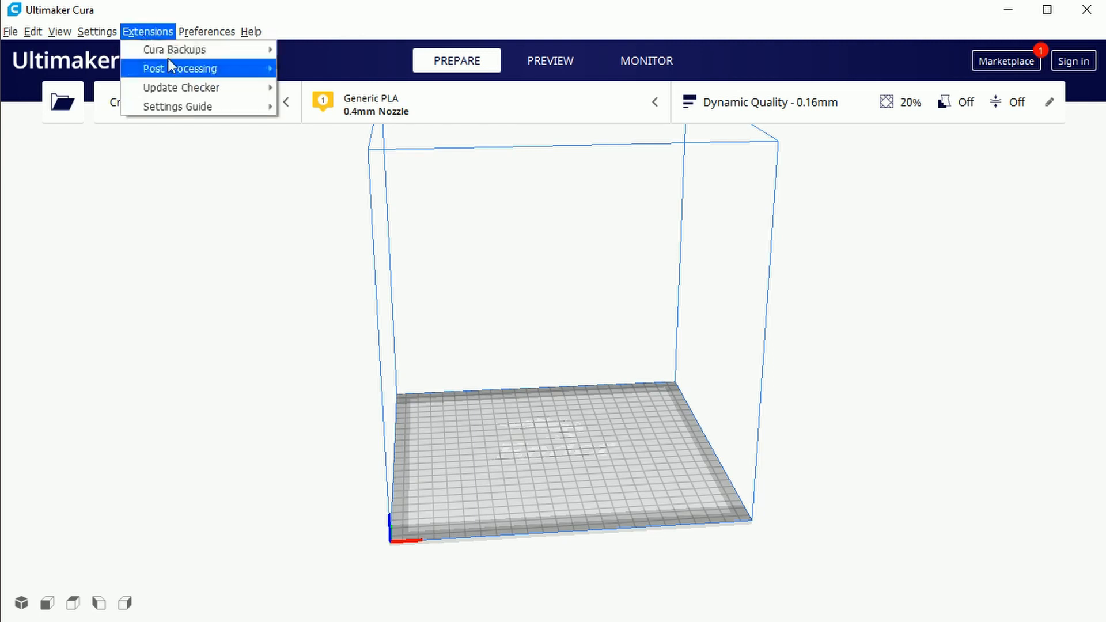
mouse_move(194, 110)
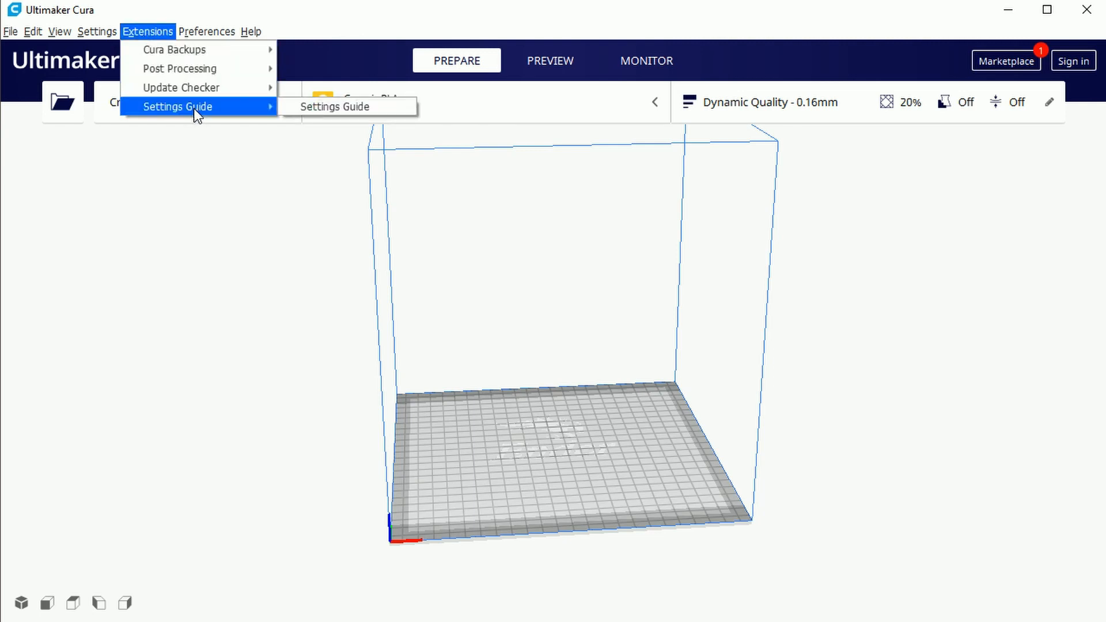
left_click(311, 108)
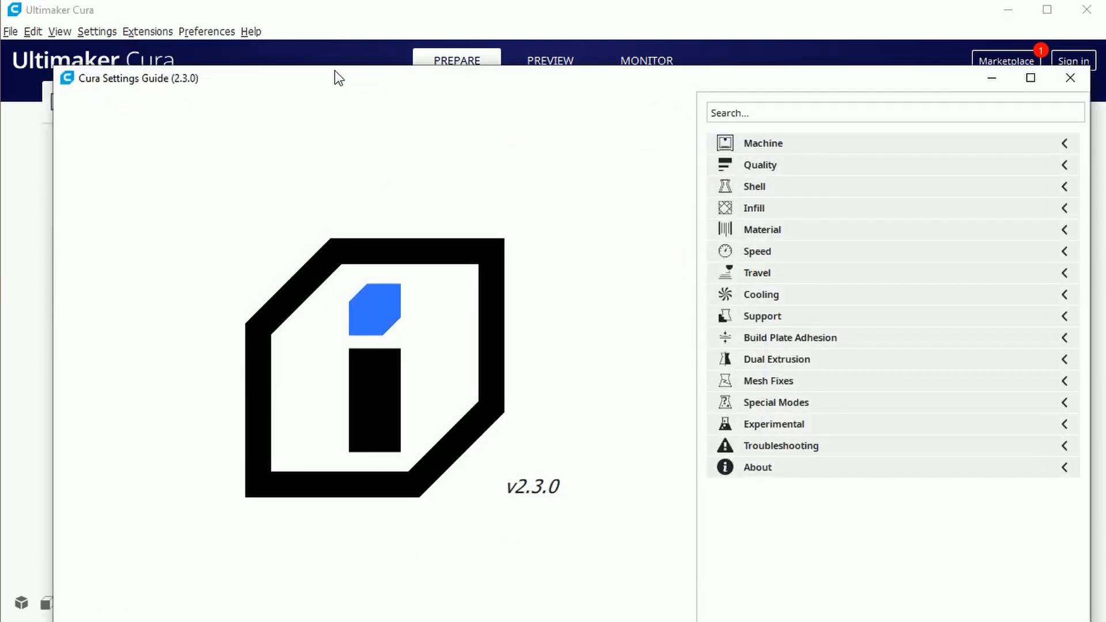
left_click_drag(335, 76, 316, 35)
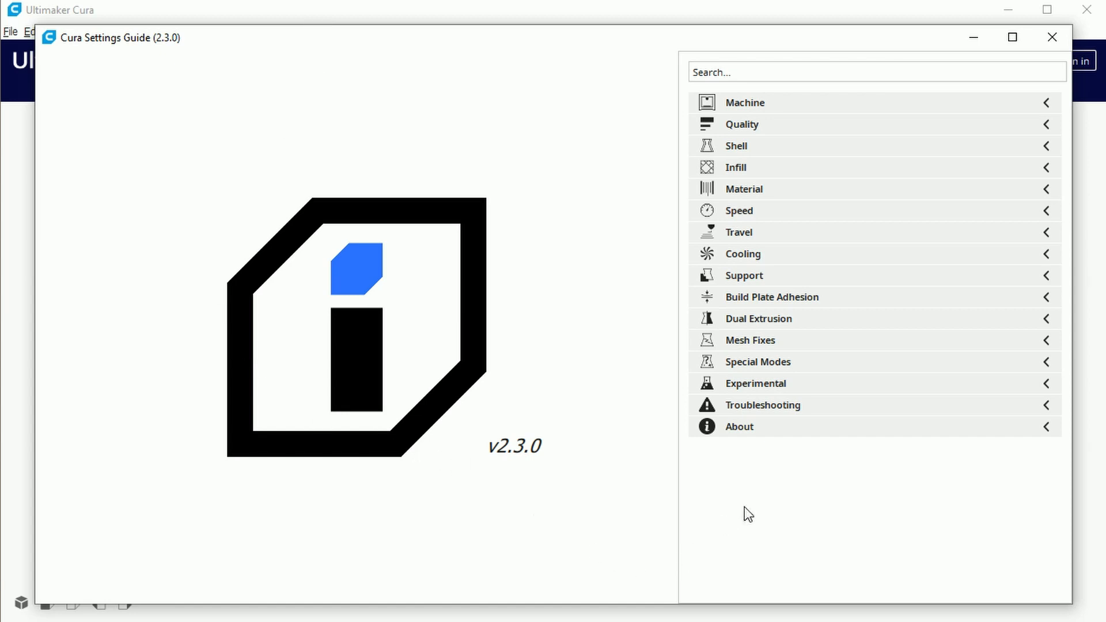
Read the guide's Quality articles on Layer Height, Line Width and Inner Wall(s) Line Width
left_click(1047, 125)
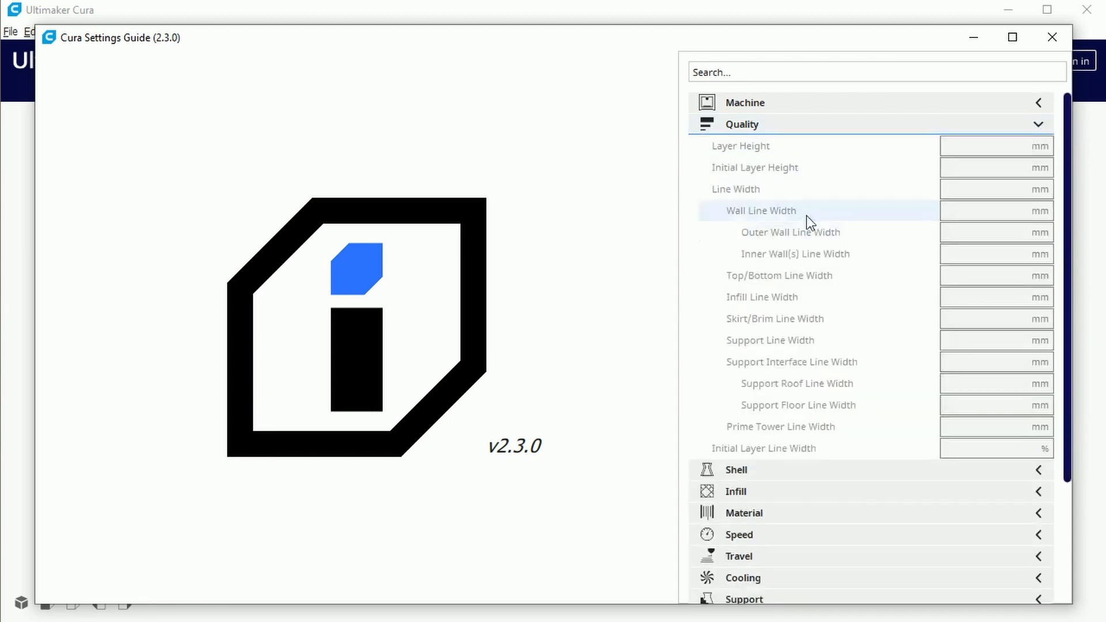
left_click(802, 151)
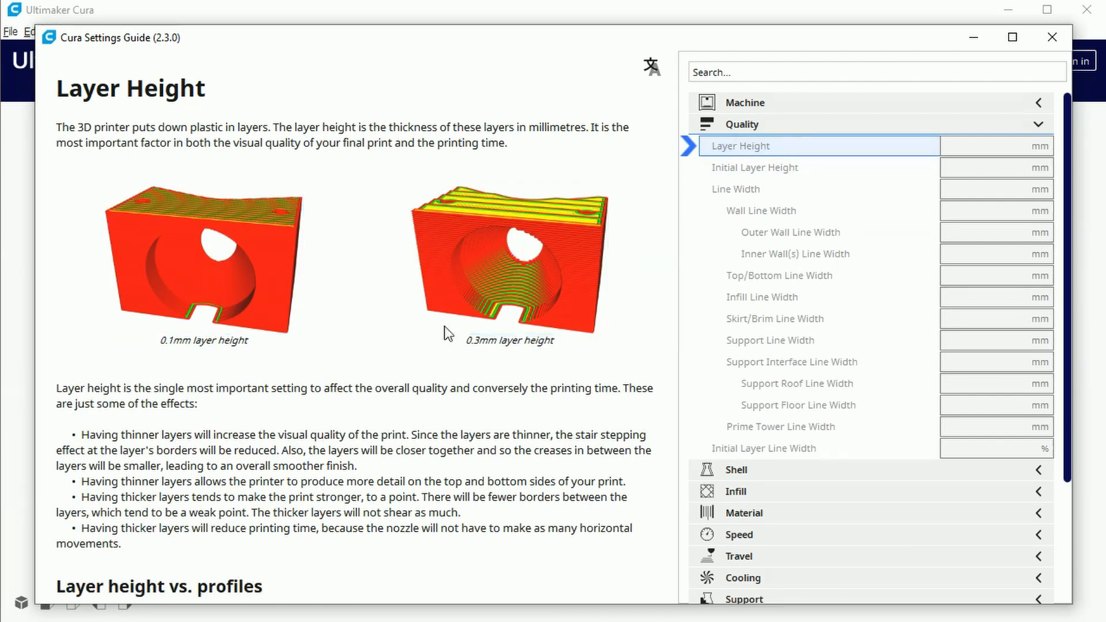
scroll(465, 403, "down", 3)
scroll(464, 402, "down", 7)
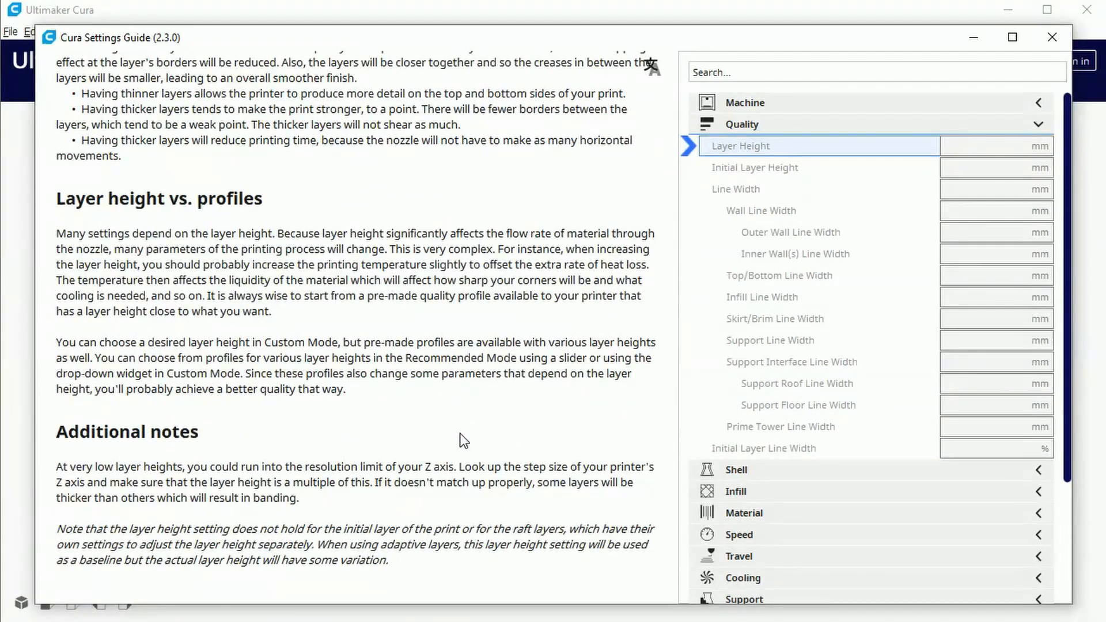
left_click(733, 190)
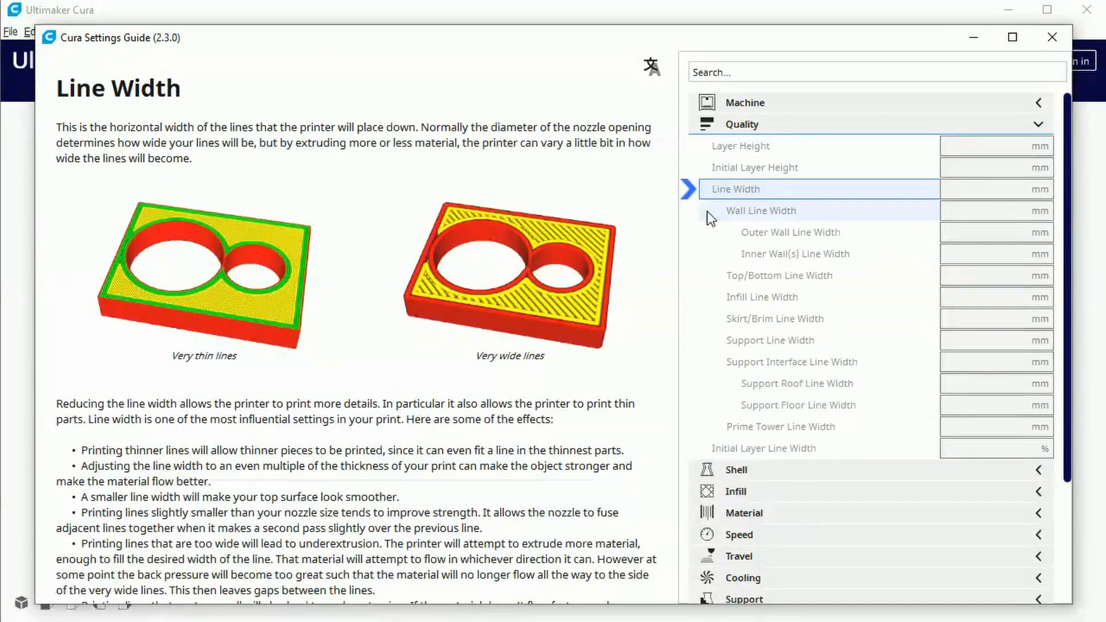
left_click(725, 254)
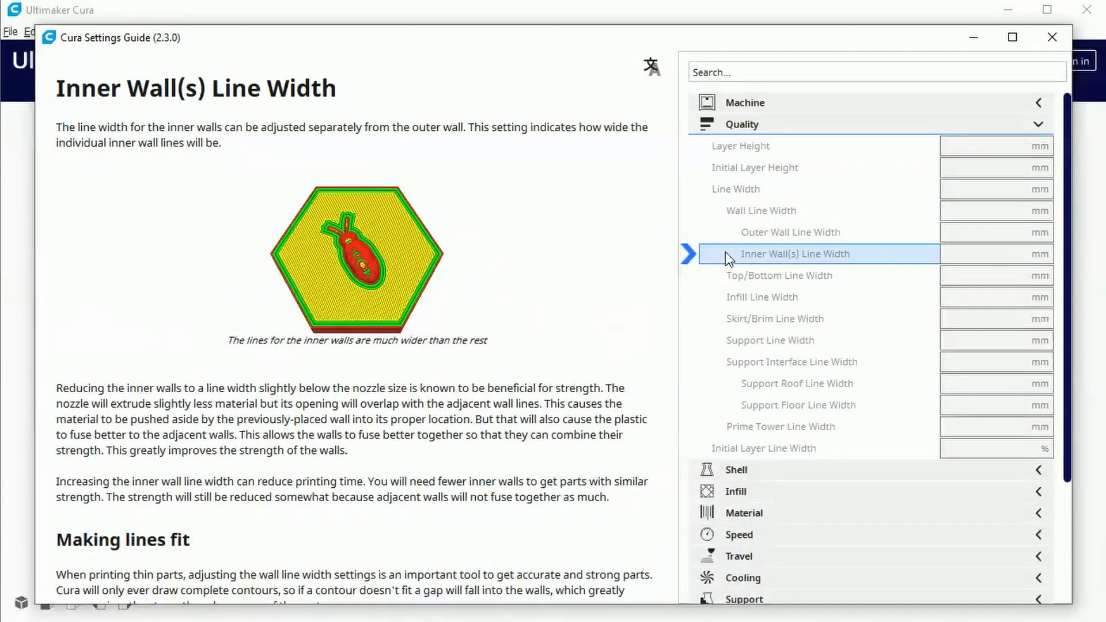